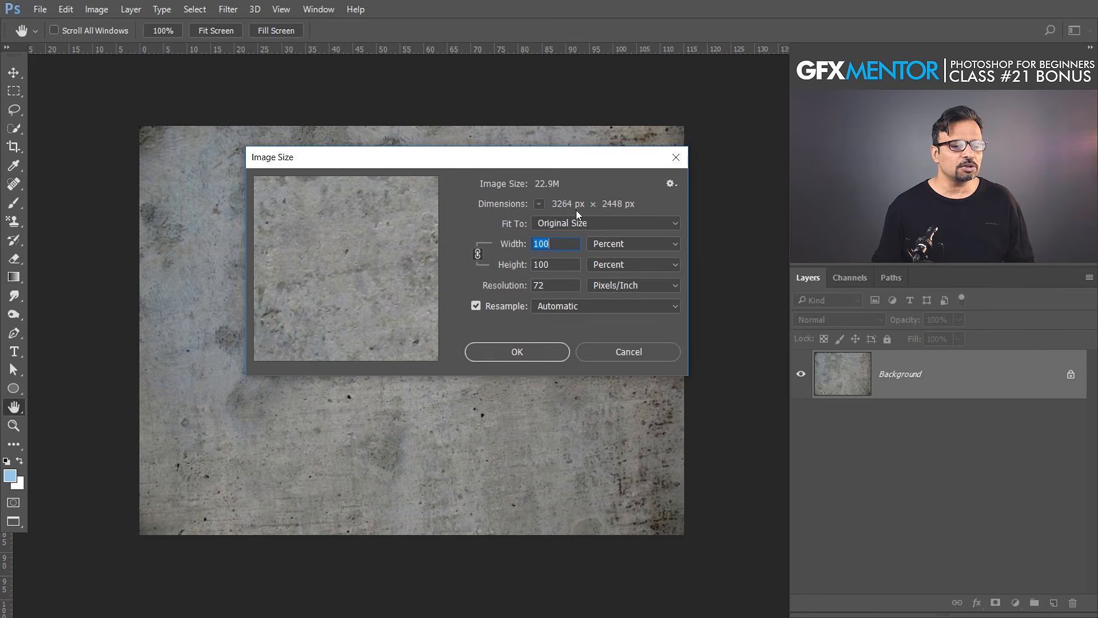
Cancel the image resize, try a freehand square selection on the concrete with the Rectangular Marquee tool, and clear it.
click(613, 349)
key(m)
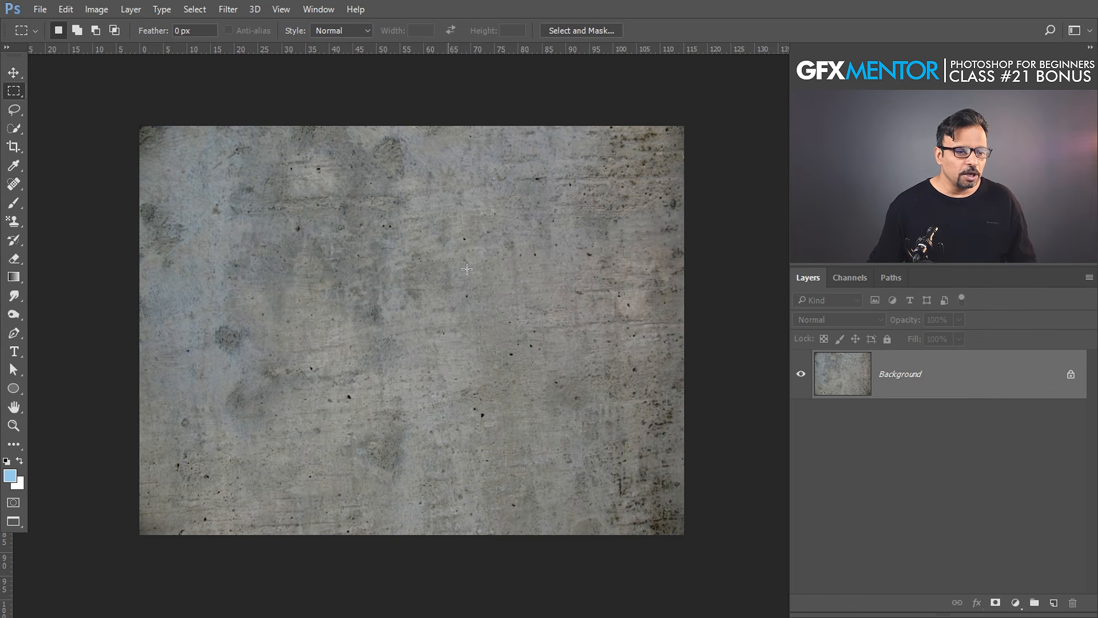
drag(408, 217, 589, 397)
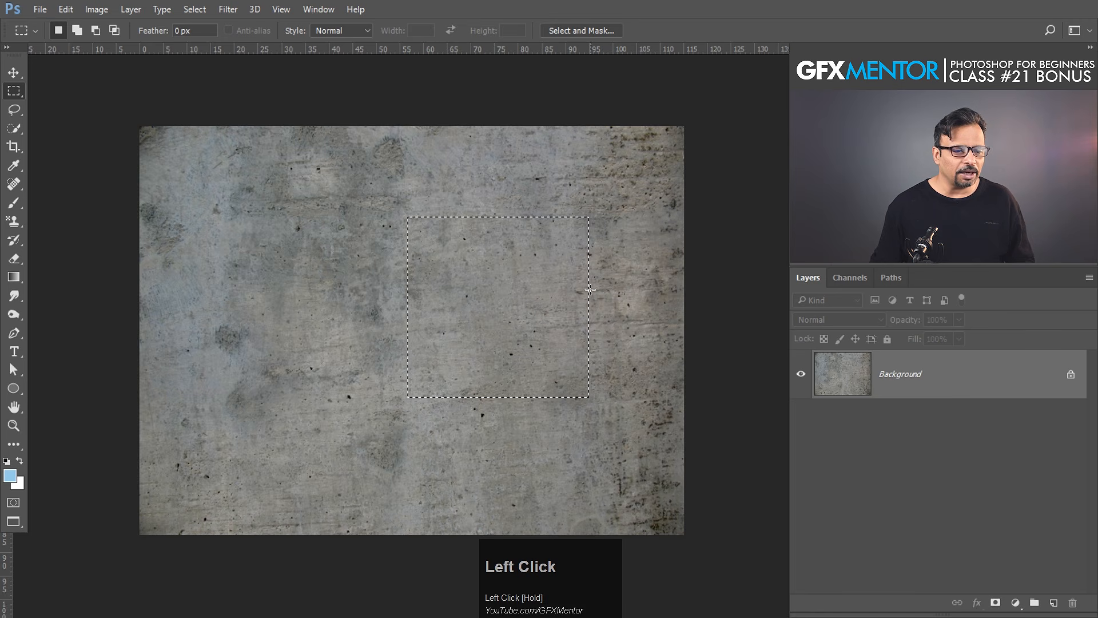
click(619, 292)
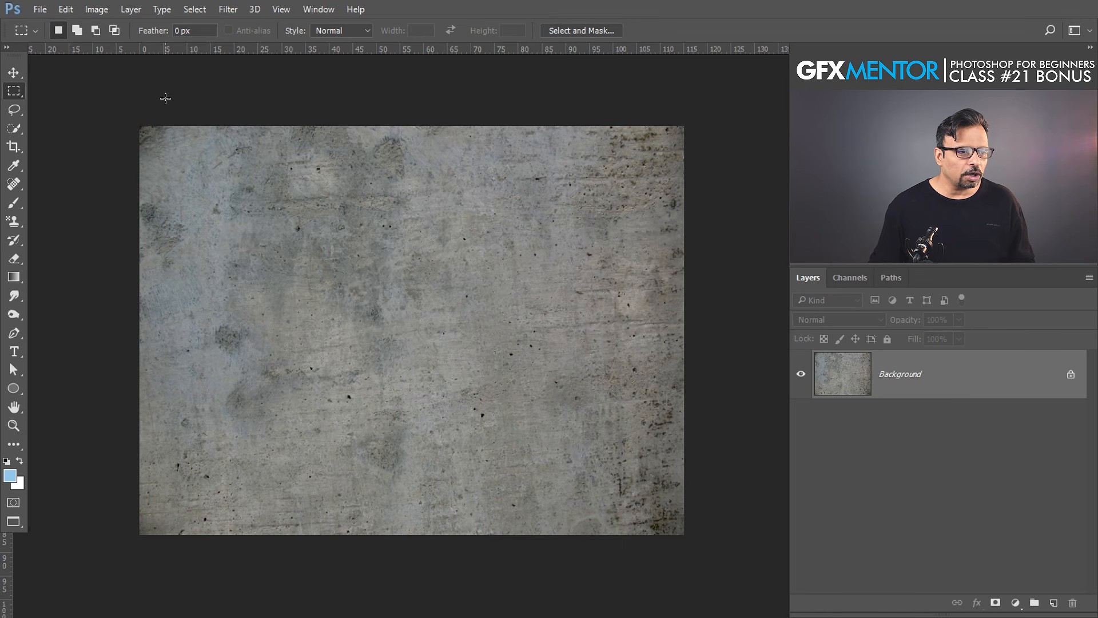
Select a square of the concrete just right of its centre, using a fixed marquee size of 1000 × 1000 px.
click(328, 33)
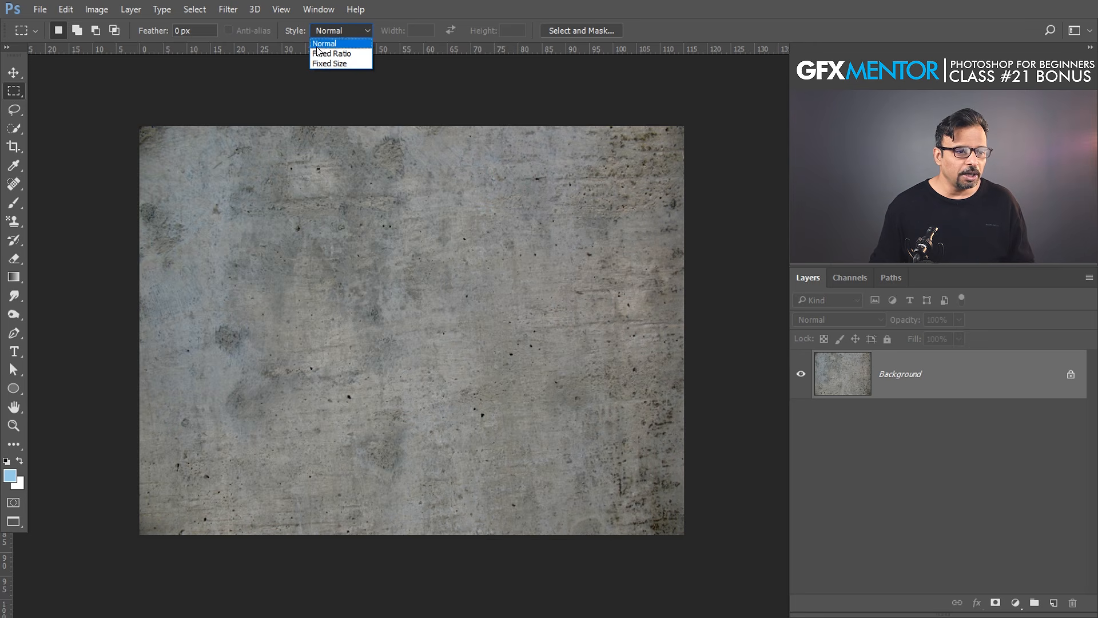
click(348, 64)
click(348, 64)
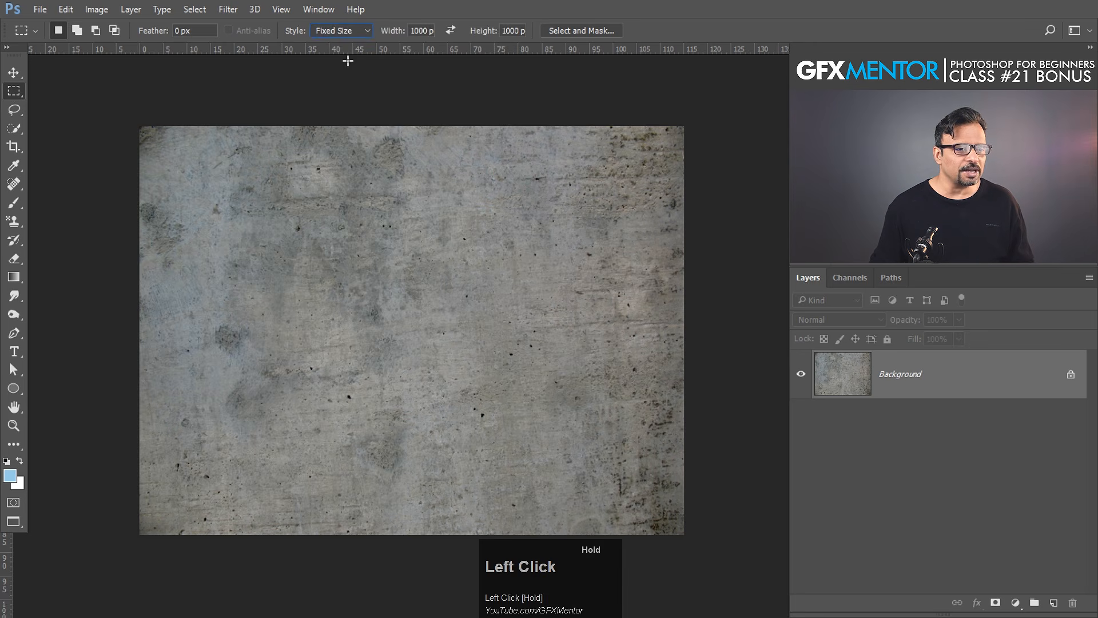
drag(430, 31, 410, 31)
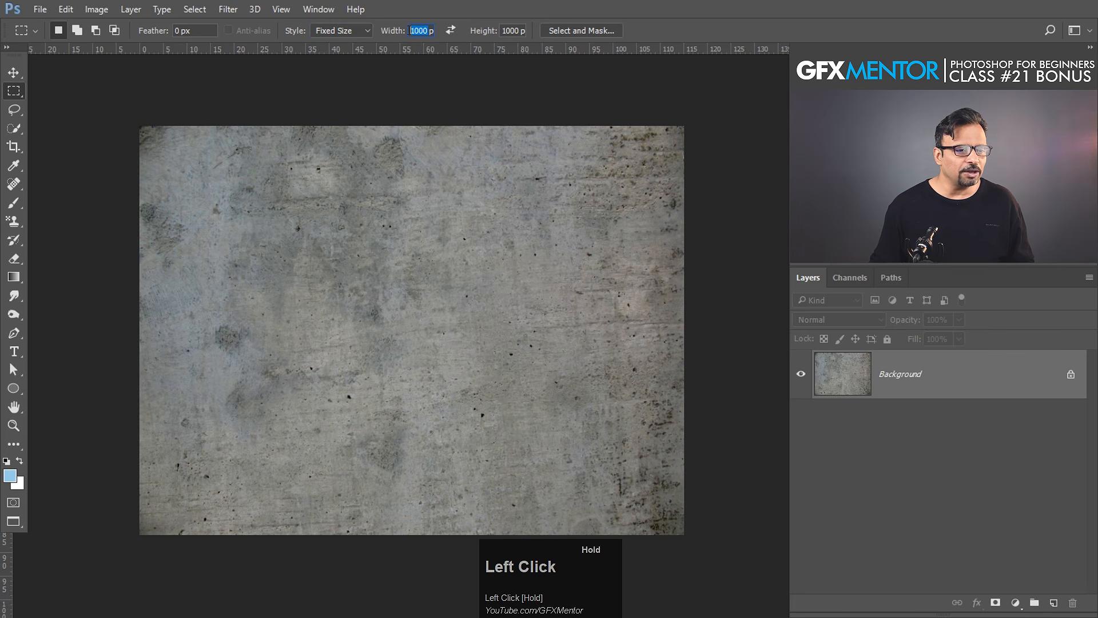
drag(516, 32, 495, 29)
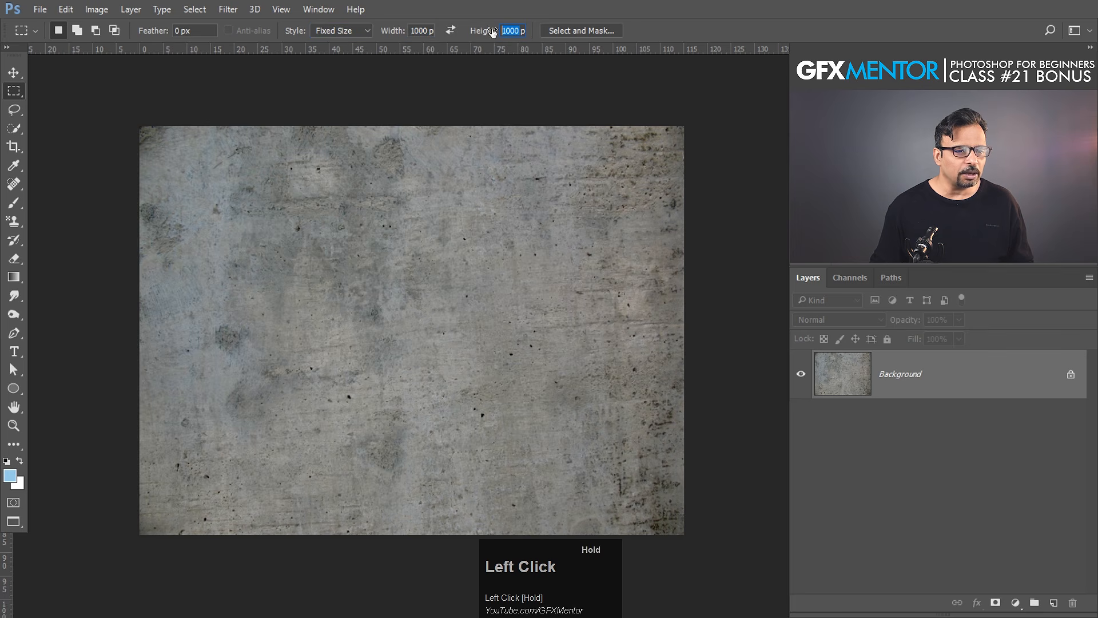
drag(457, 246, 408, 227)
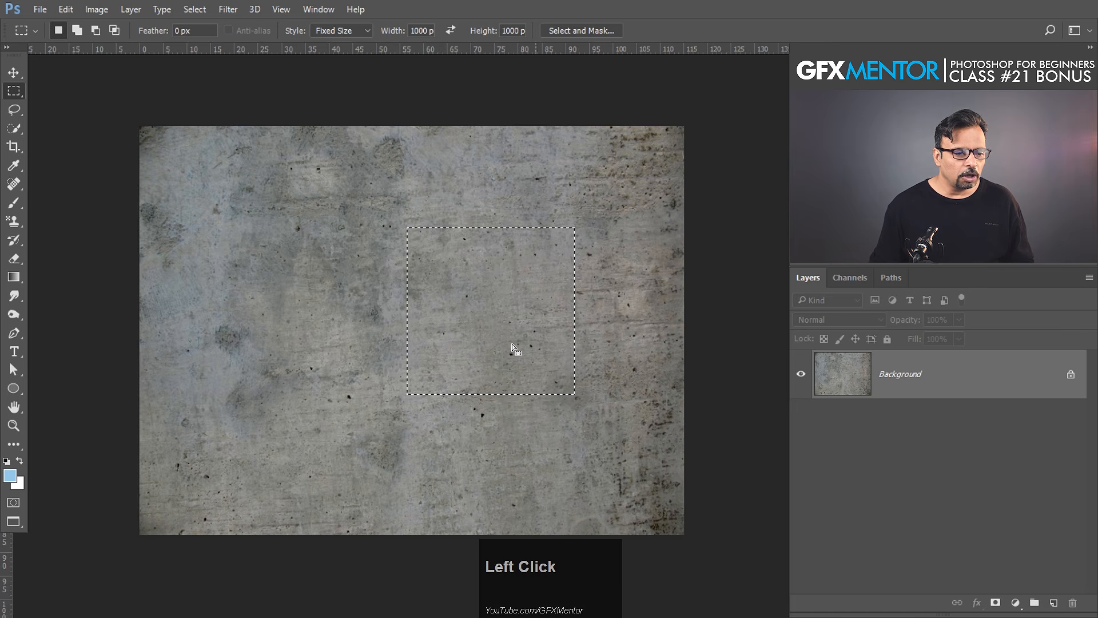
Copy the selected concrete square and paste it into a new 1000 × 1000 px document.
key(ctrl+c)
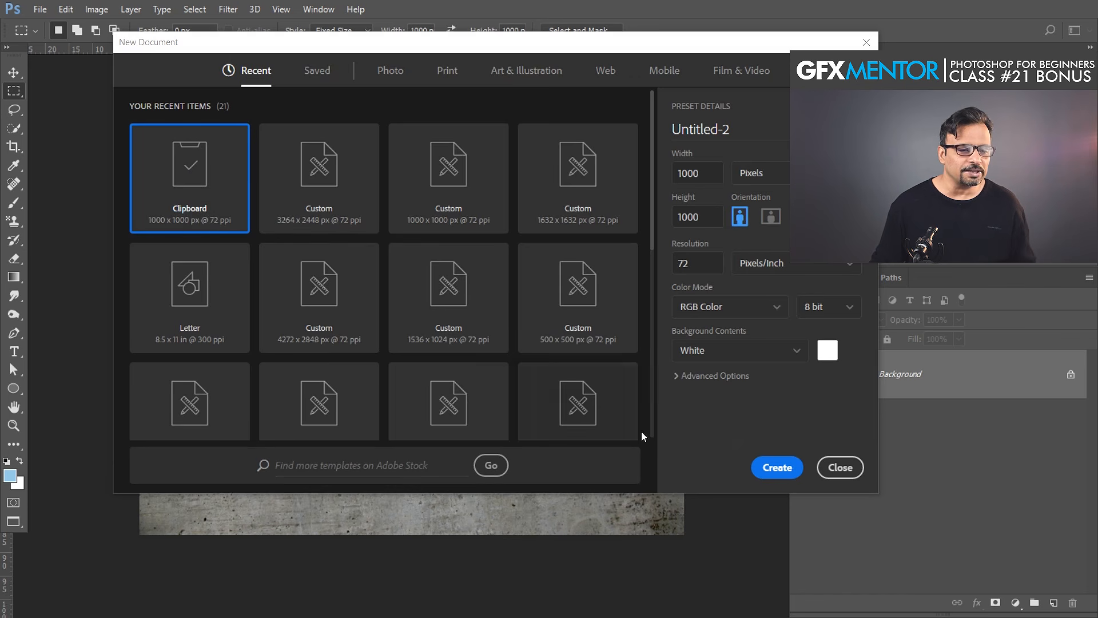
click(769, 475)
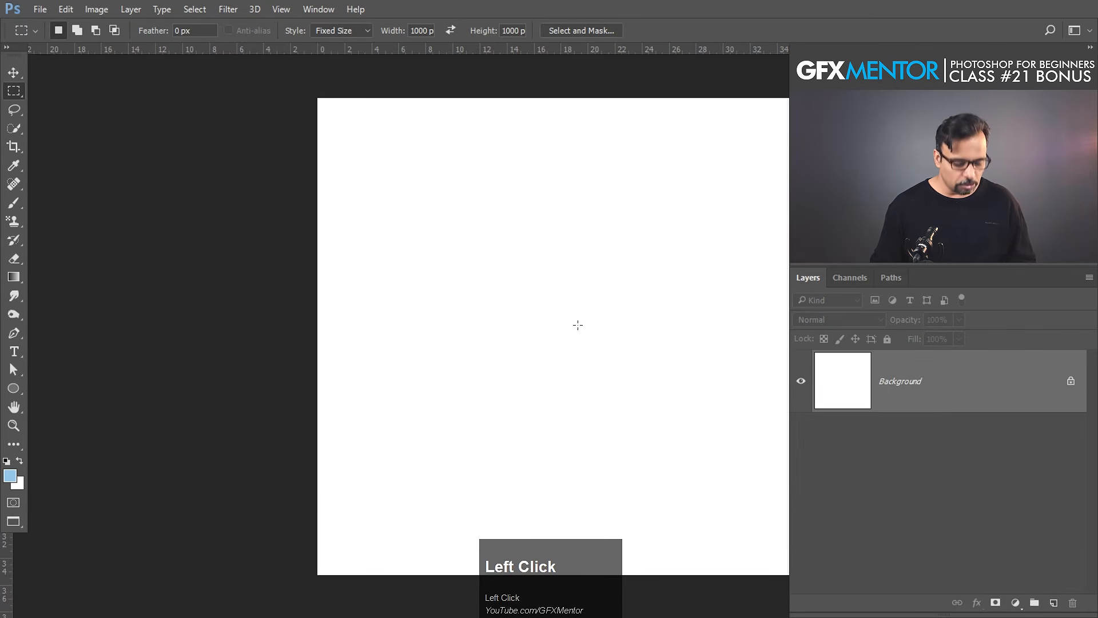
key(ctrl+v)
key(space)
drag(684, 388, 532, 373)
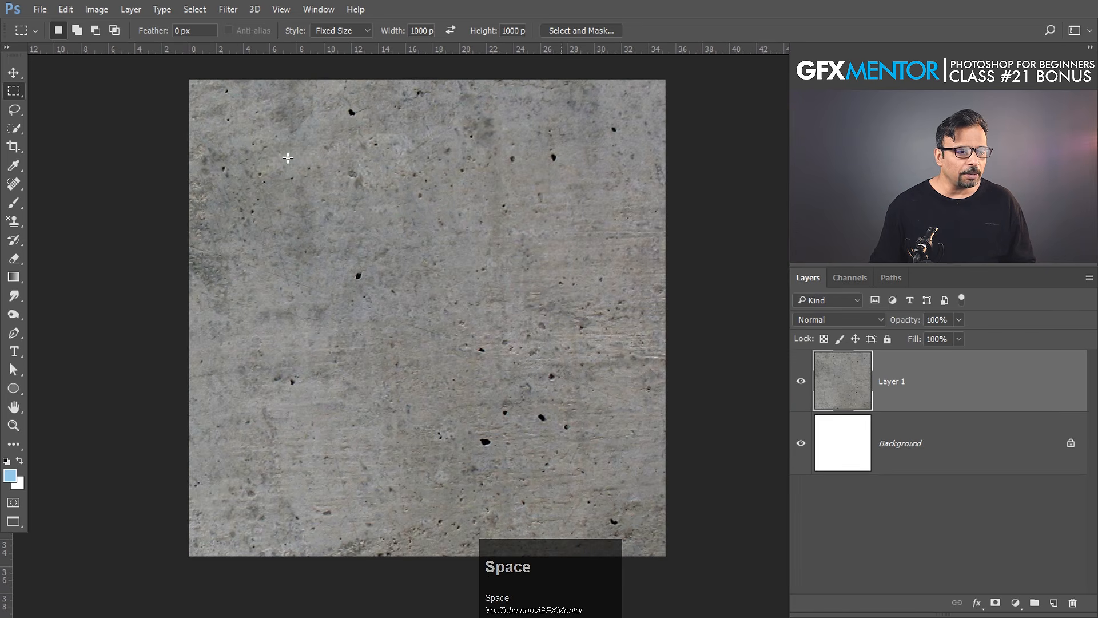
Select the whole canvas of the pasted concrete square and define it as a pattern.
key(ctrl+a)
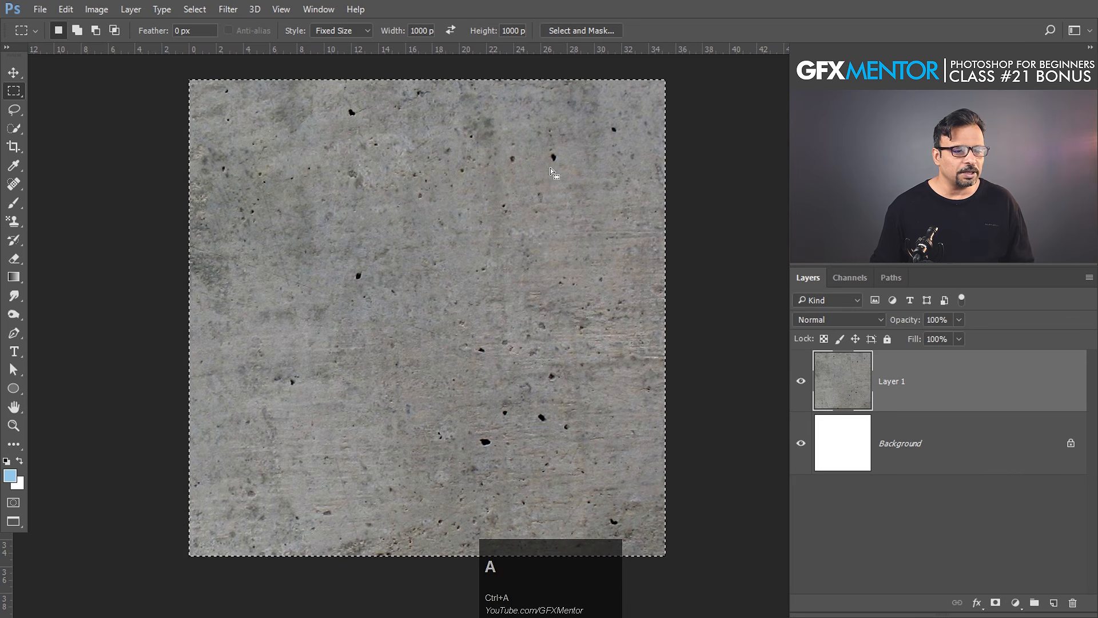
click(65, 9)
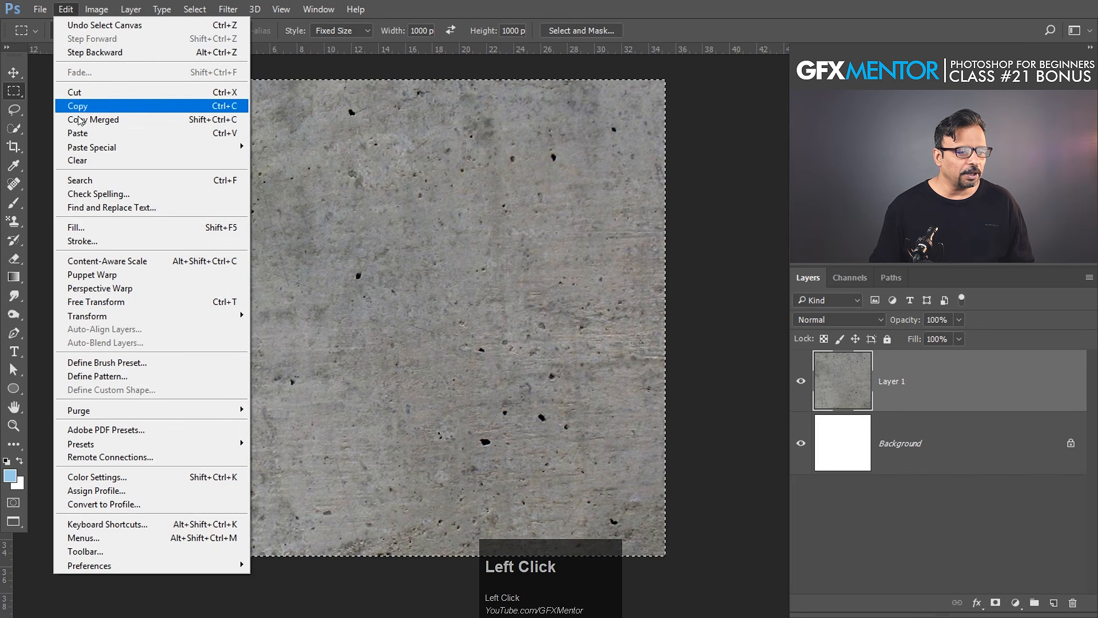
click(148, 382)
click(693, 208)
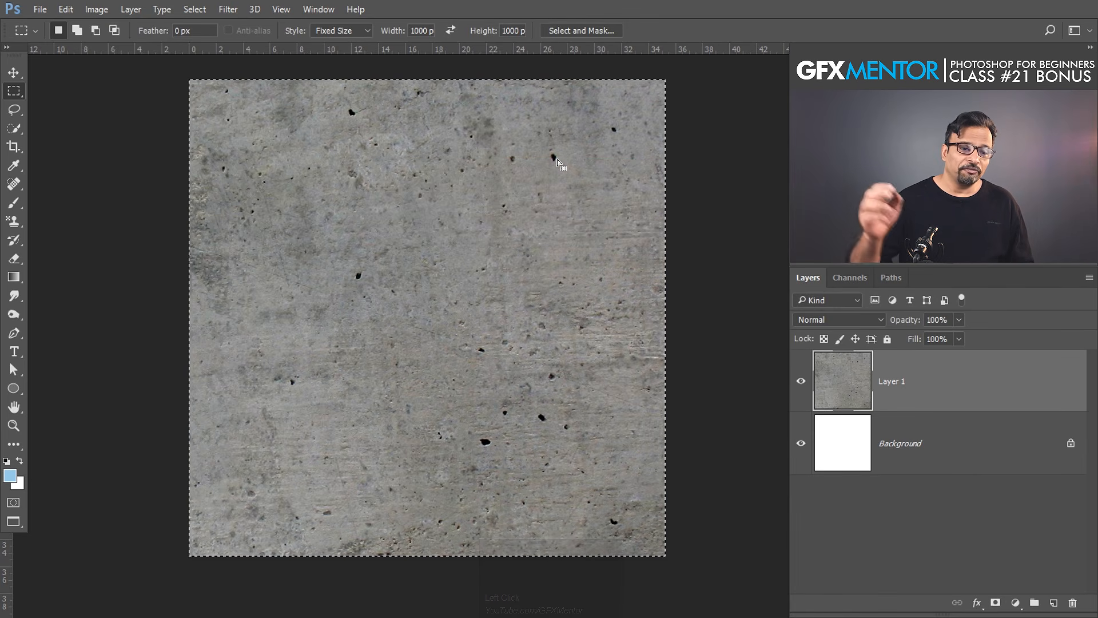
Create a new blank document of 3264 × 2448 px at 72 ppi with white background contents.
key(ctrl+n)
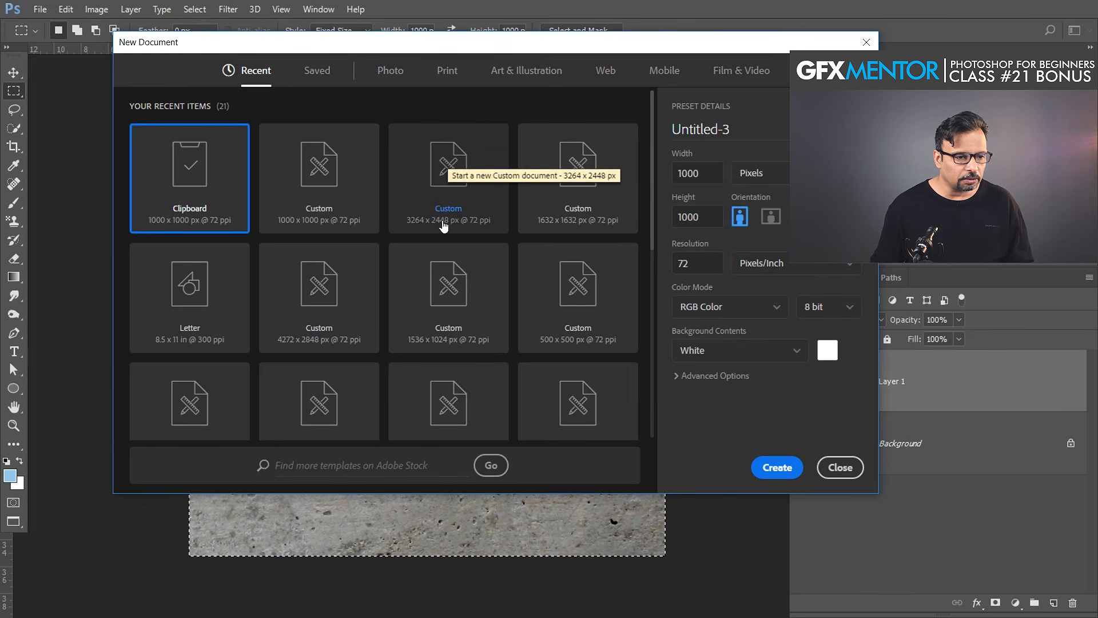
click(453, 164)
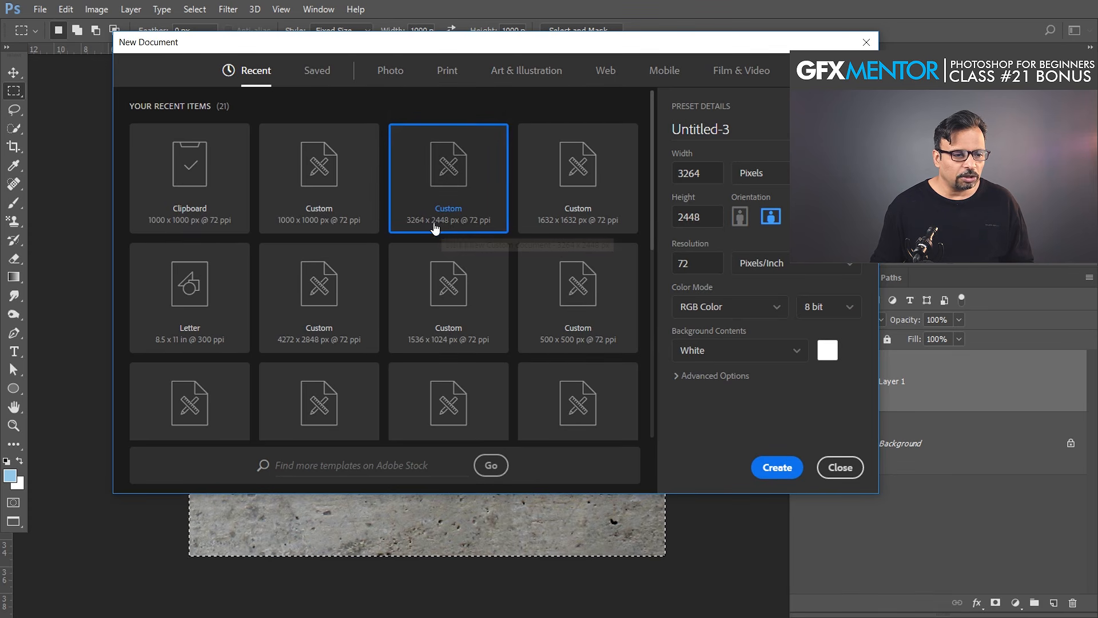
click(769, 469)
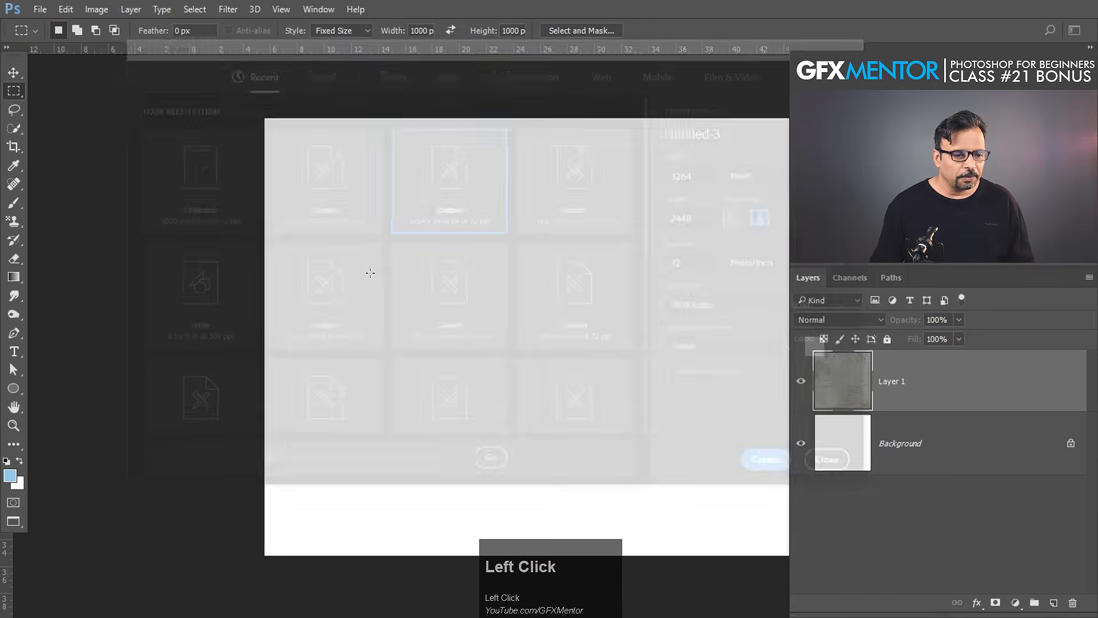
drag(596, 336, 431, 322)
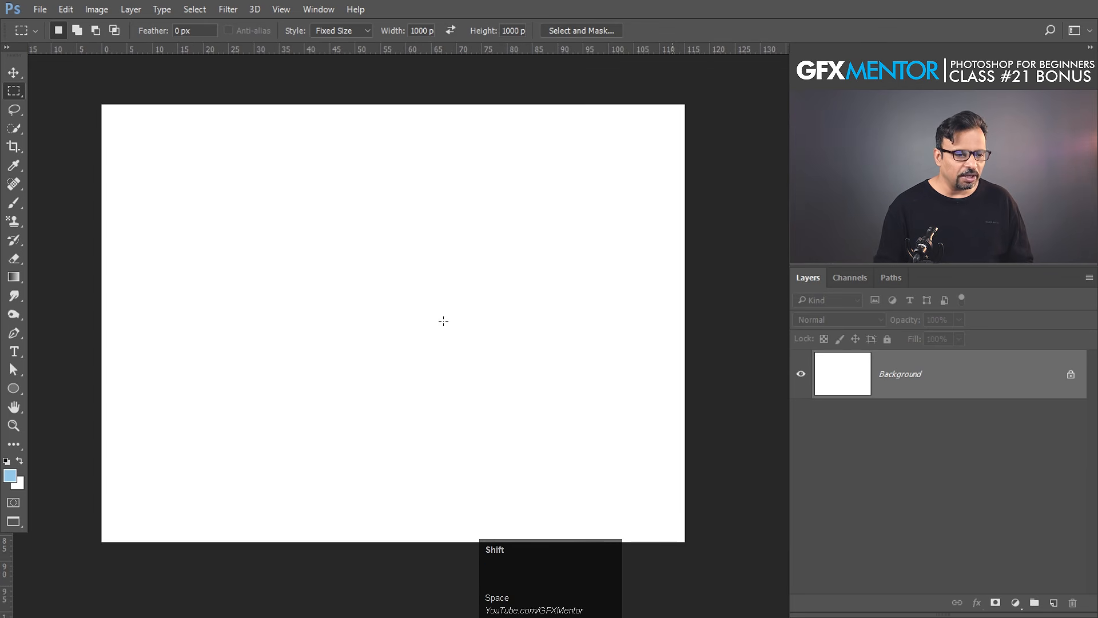
Fill the blank canvas with the newly defined grey concrete pattern.
key(shift+BackSpace)
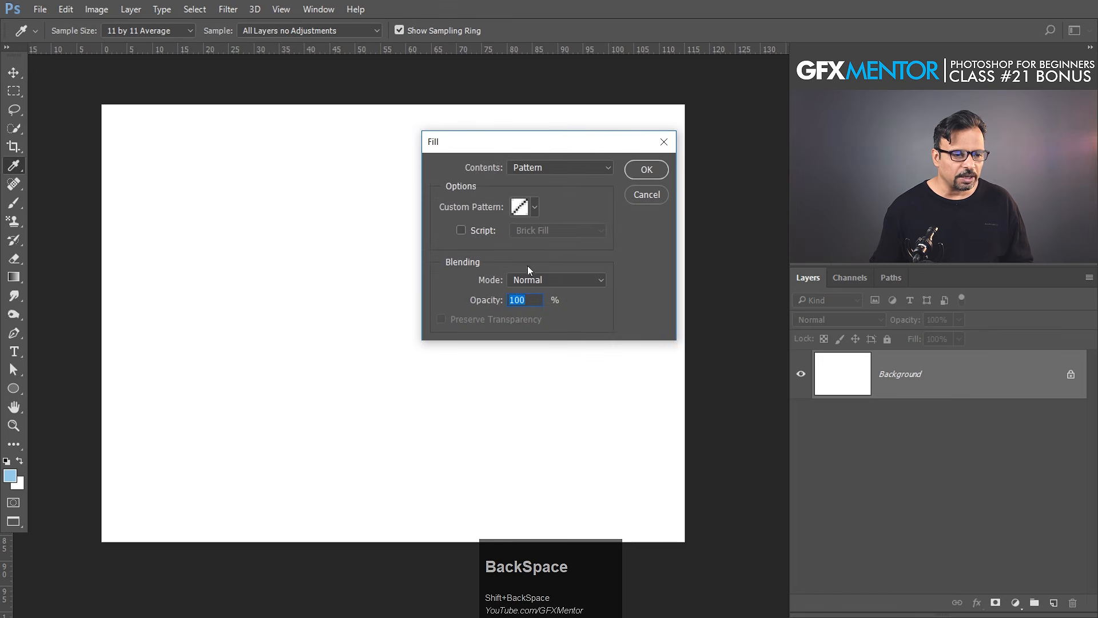
click(536, 206)
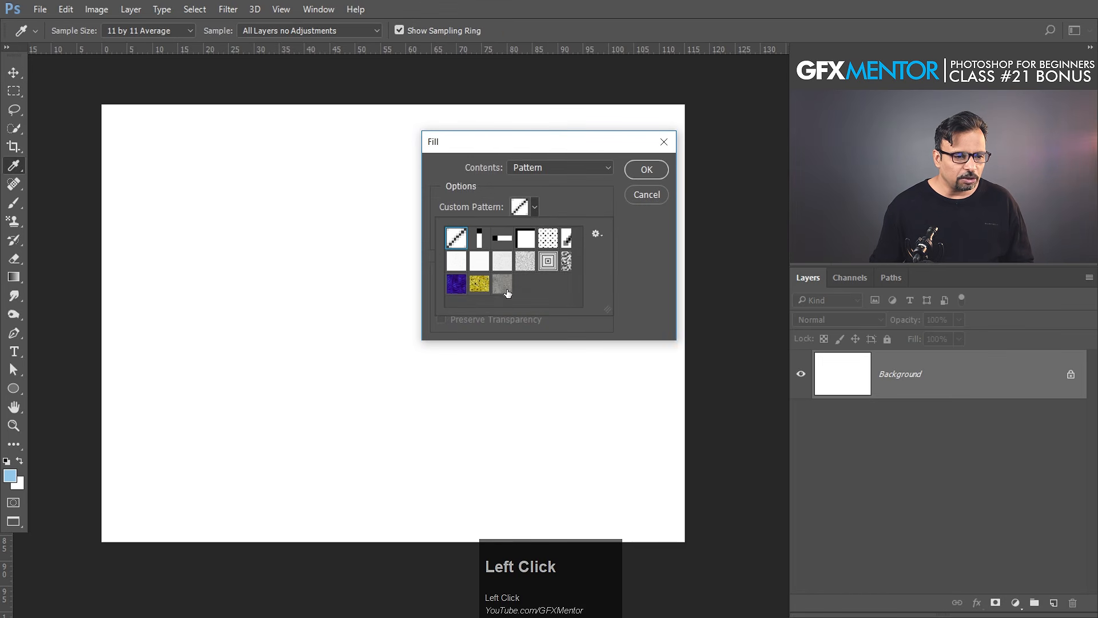
click(502, 286)
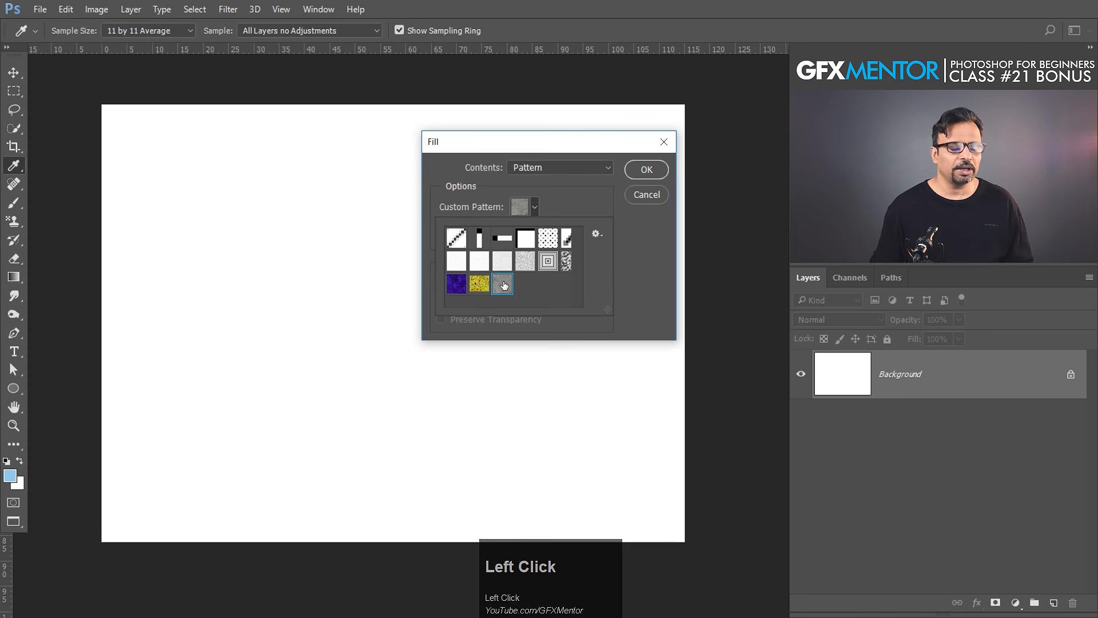
click(643, 172)
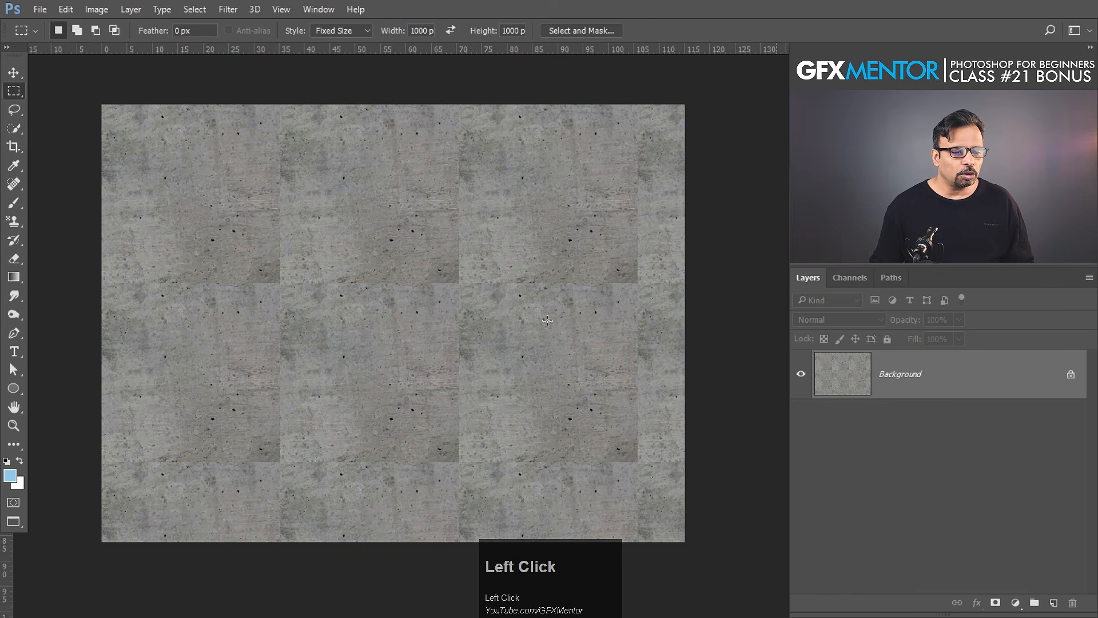
Examine the edges between the repeated concrete tiles across the filled canvas for visible seams.
drag(476, 290, 558, 336)
drag(479, 208, 449, 346)
drag(410, 403, 518, 279)
drag(662, 291, 566, 316)
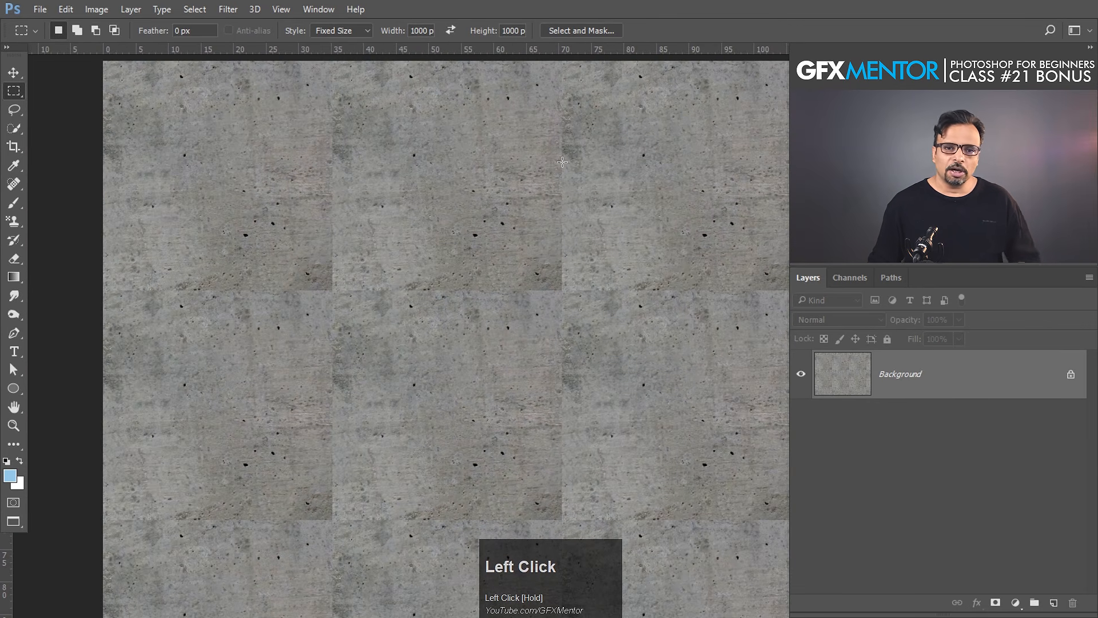
key(space)
drag(582, 265, 488, 279)
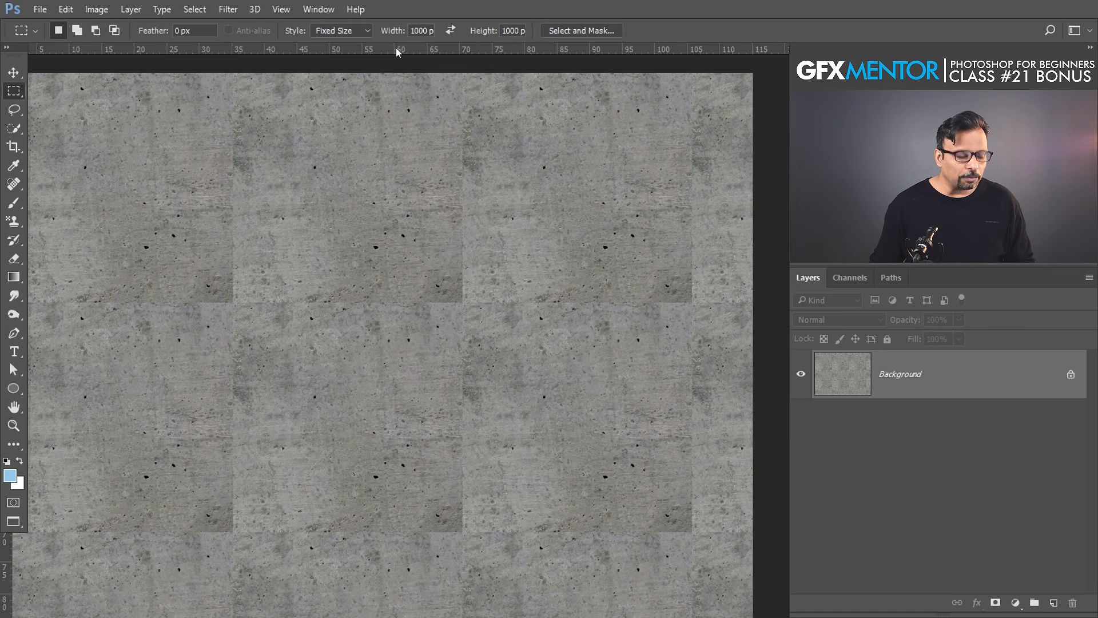
Return to the 1000 × 1000 px concrete document, keeping the tiled document open, and clear its selection.
key(ctrl)
key(ctrl+w)
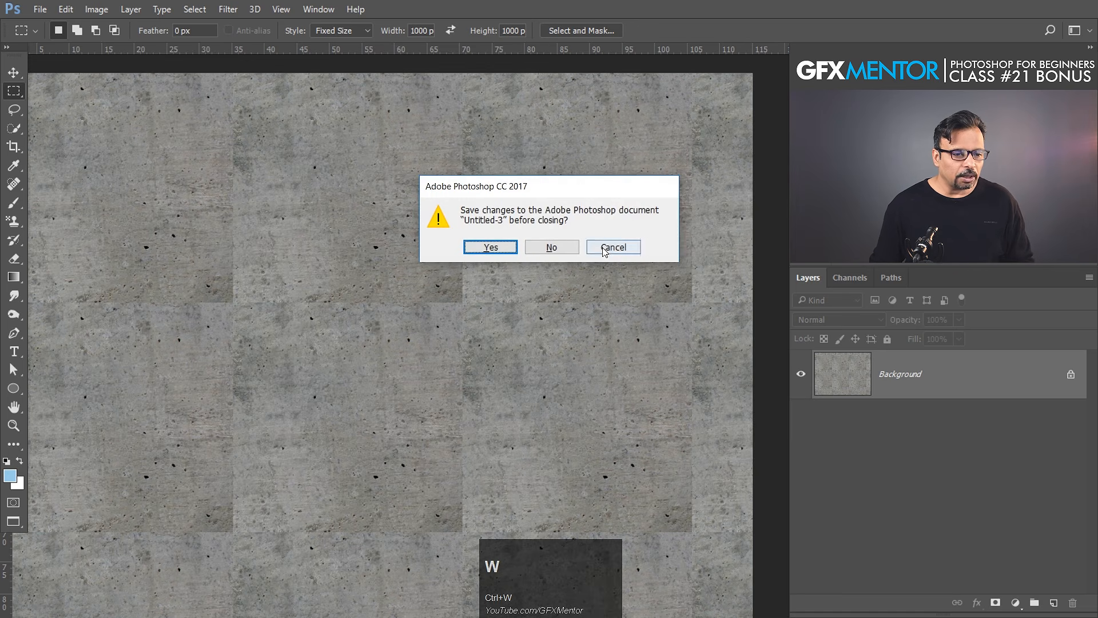
click(614, 244)
key(ctrl+Tab)
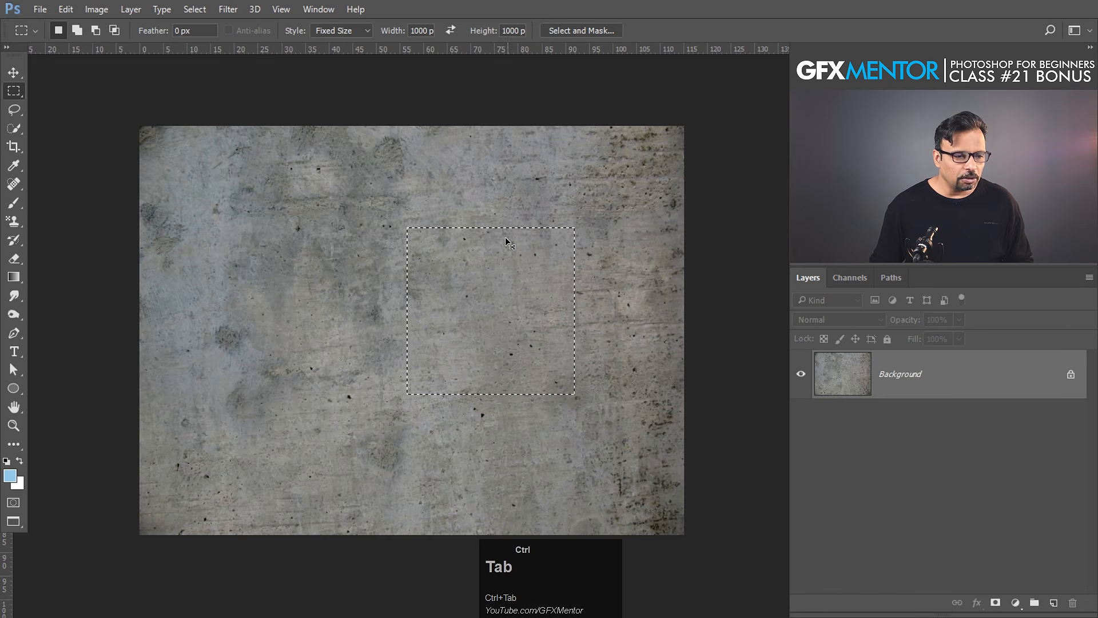
key(ctrl+Tab)
key(ctrl+d)
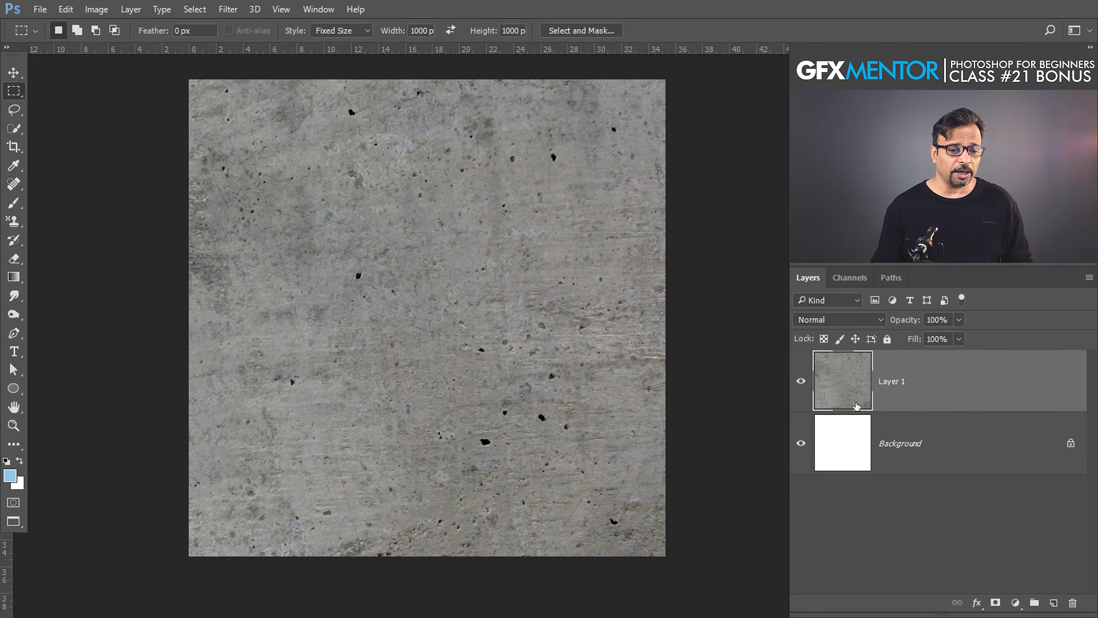
Duplicate the concrete texture layer twice.
key(ctrl)
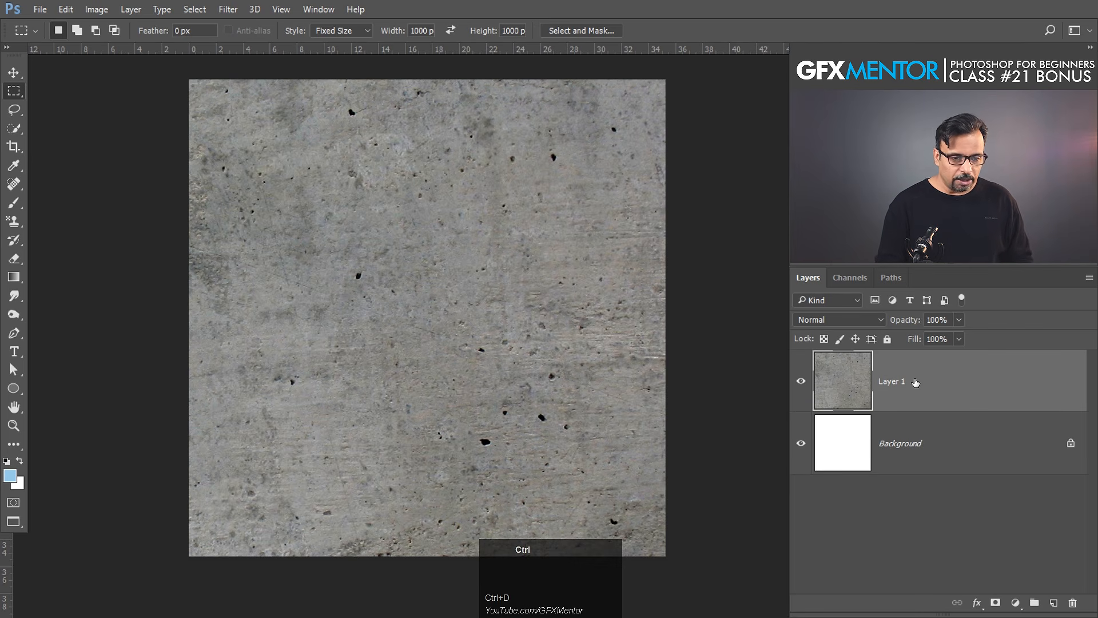
key(ctrl+j)
key(ctrl+j)
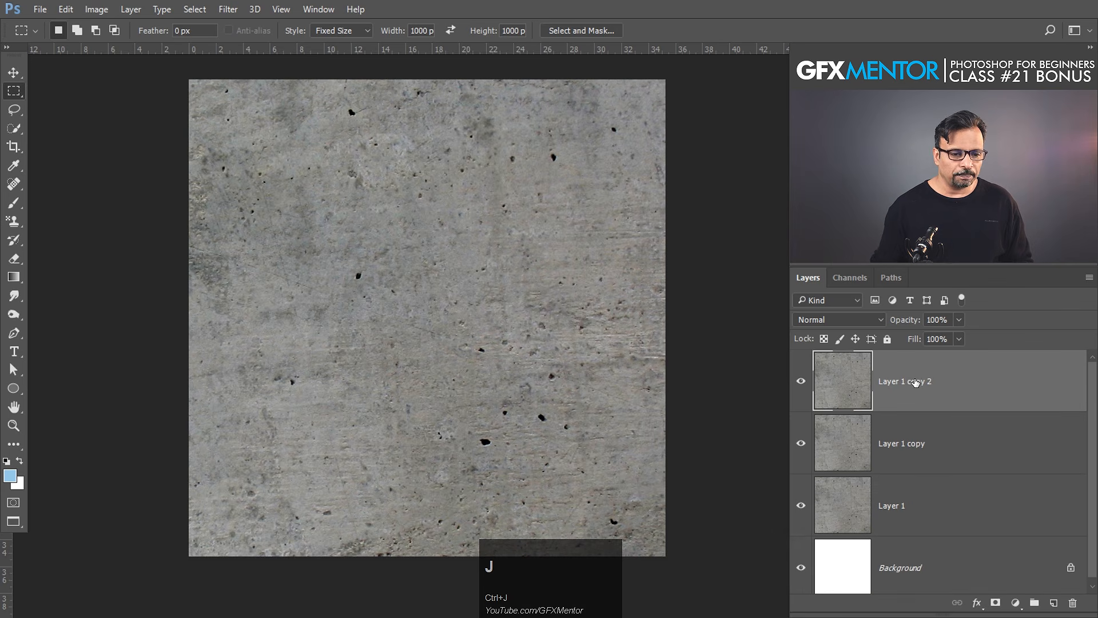
Hide Layer 1 copy 2 and apply the Average blur filter to Layer 1 copy.
click(804, 389)
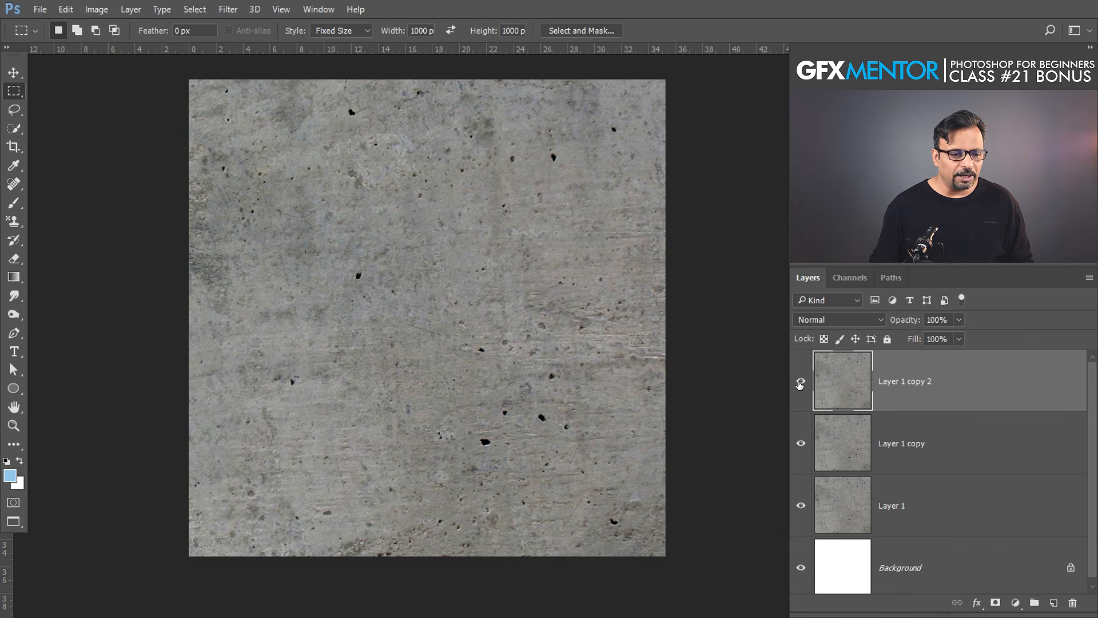
click(849, 453)
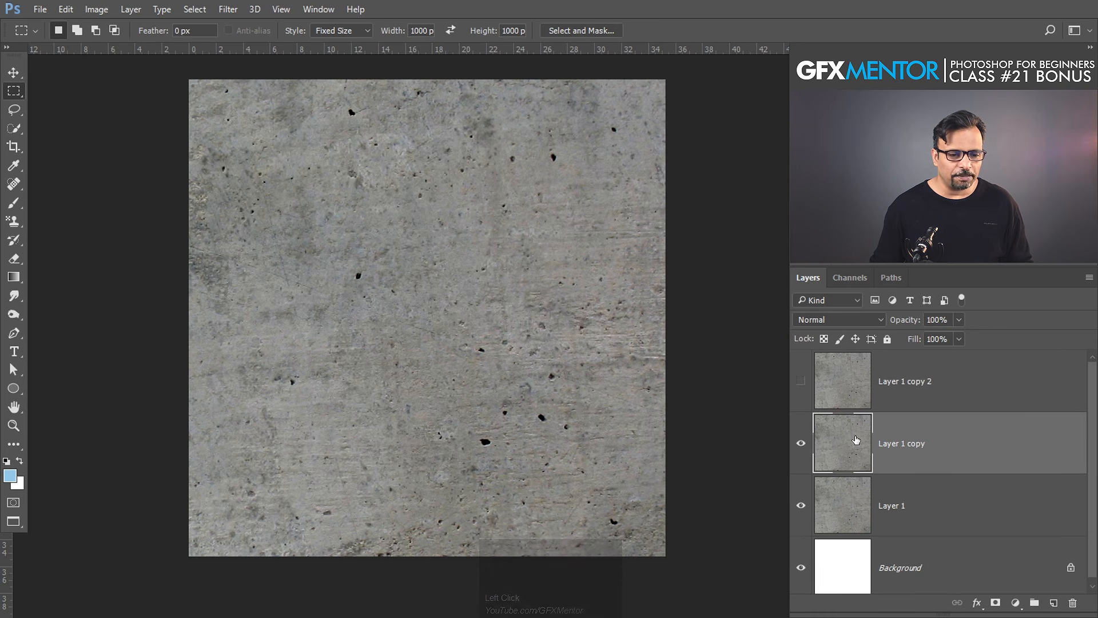
click(227, 10)
mouse_move(260, 169)
click(456, 172)
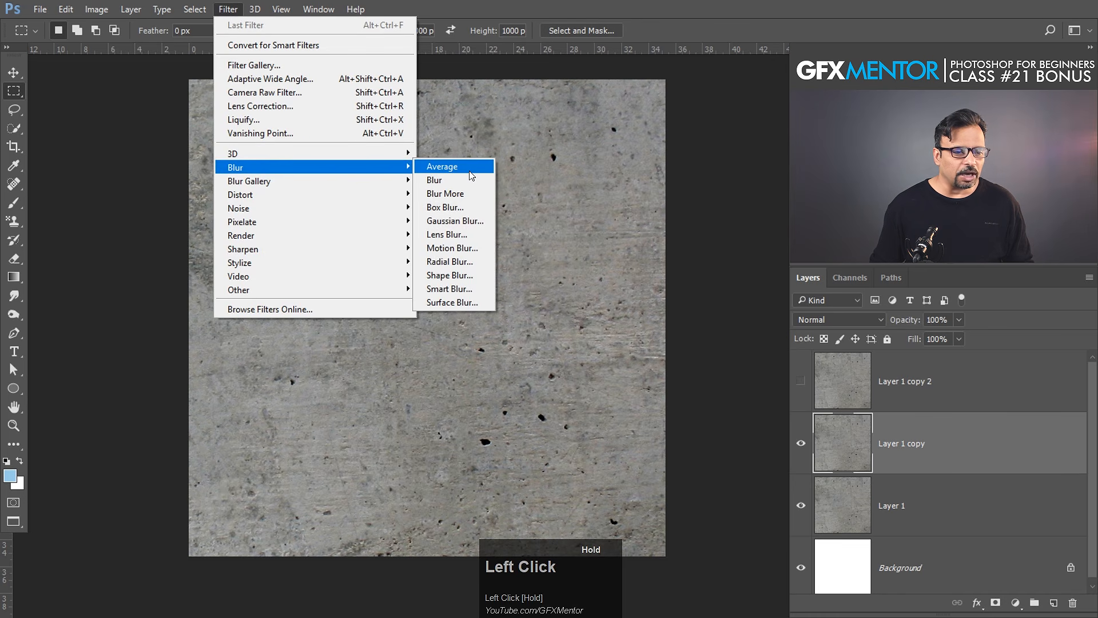
click(471, 176)
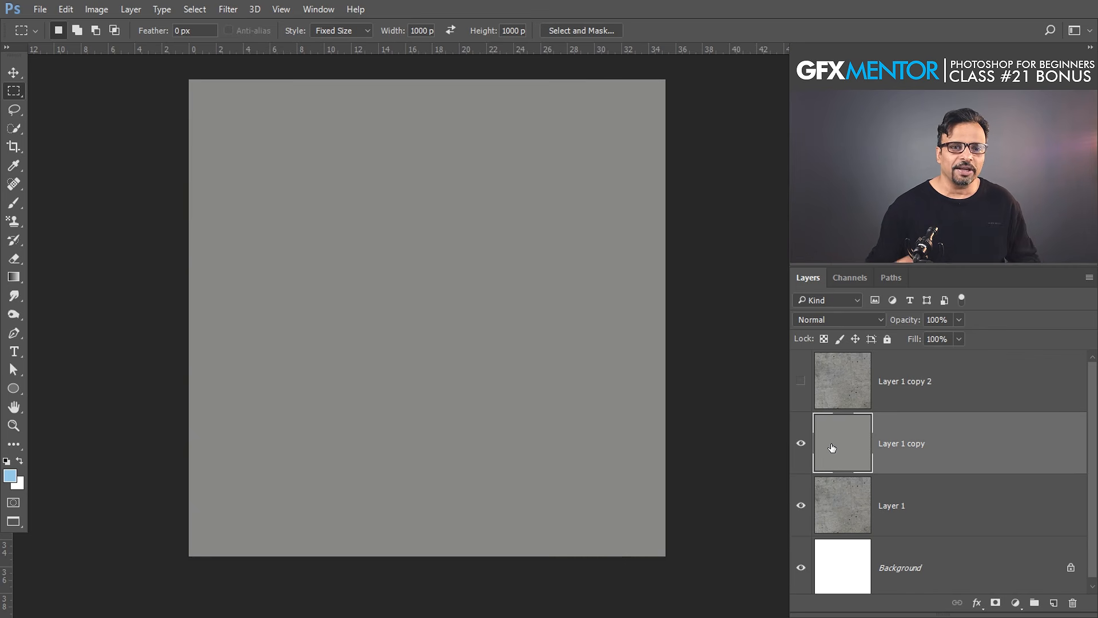
Show Layer 1 copy 2 again and set its blend mode to Hard Light after trying Linear Light.
click(841, 388)
click(802, 382)
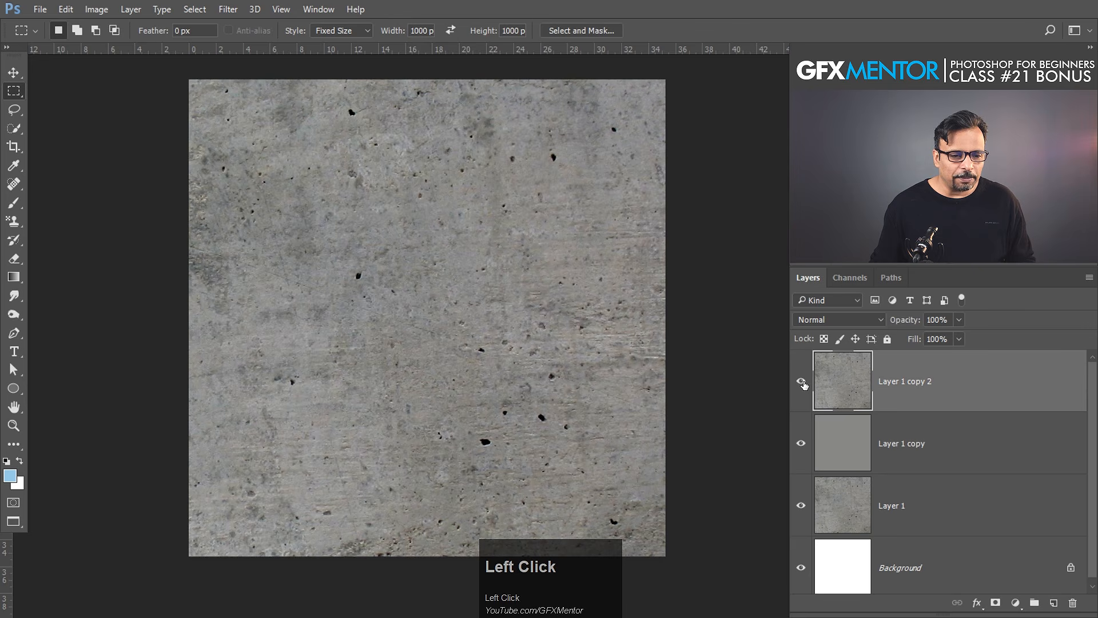
click(831, 315)
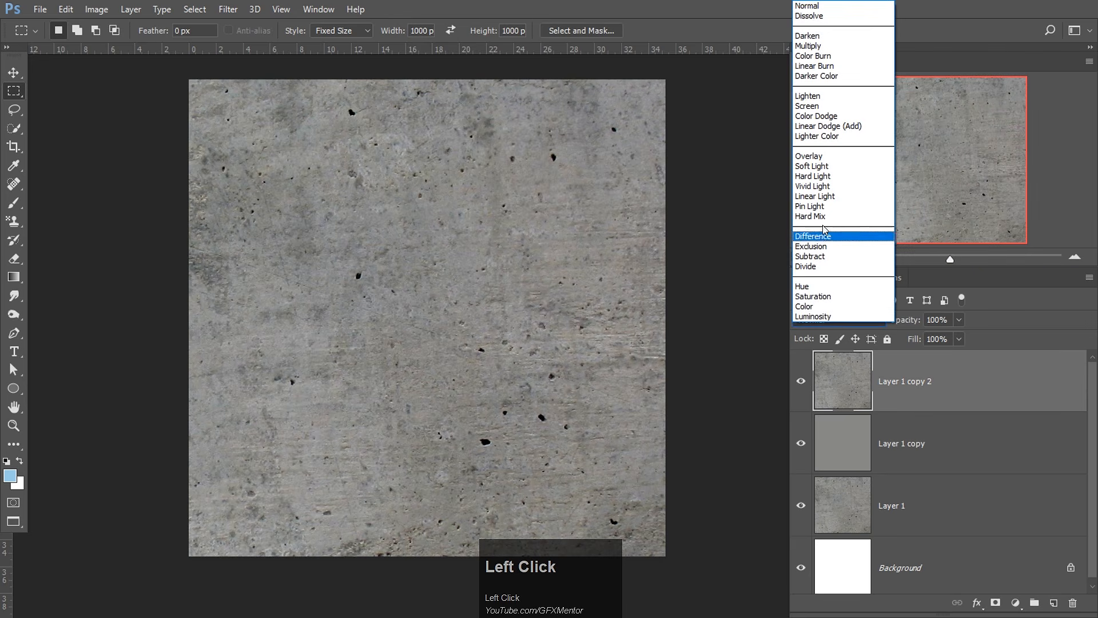
click(822, 197)
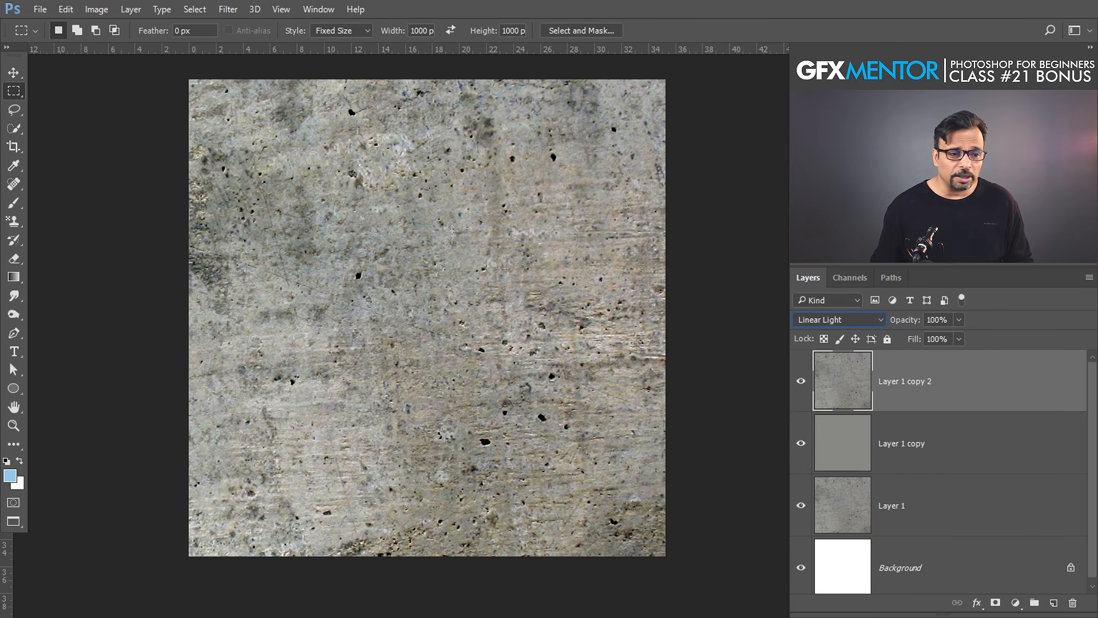
click(830, 321)
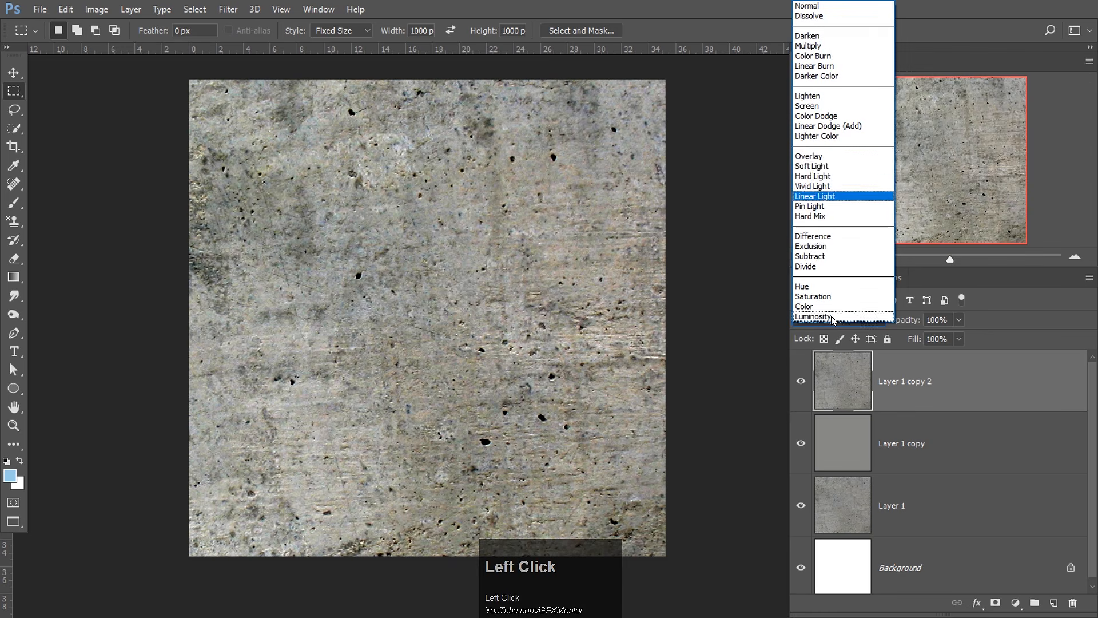
click(833, 176)
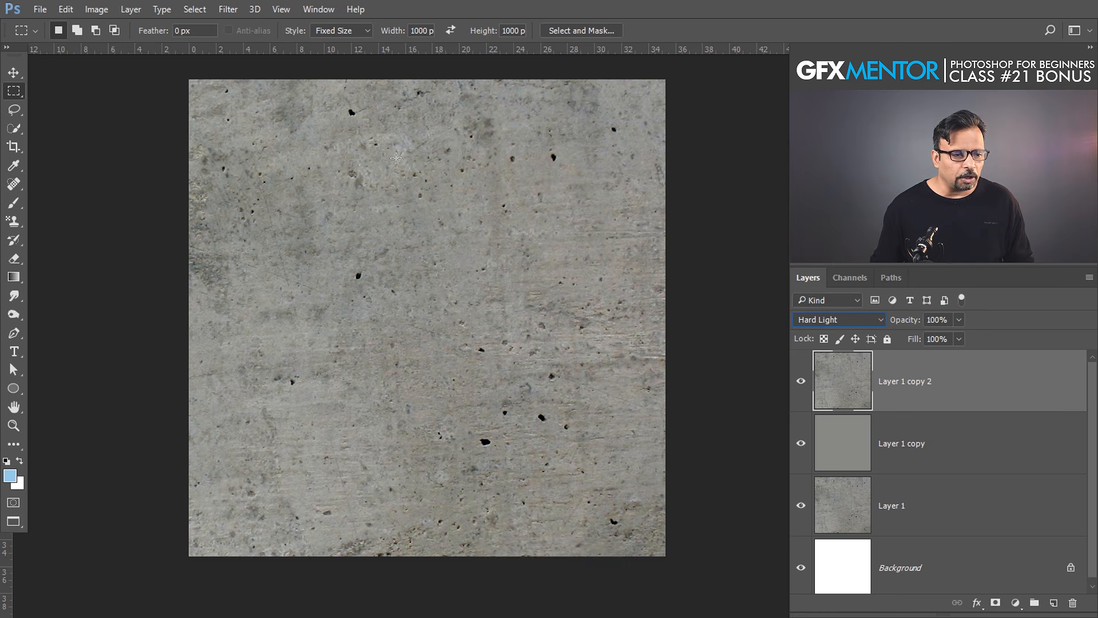
Apply the High Pass filter to Layer 1 copy 2 with a radius of 9.6 pixels.
click(228, 9)
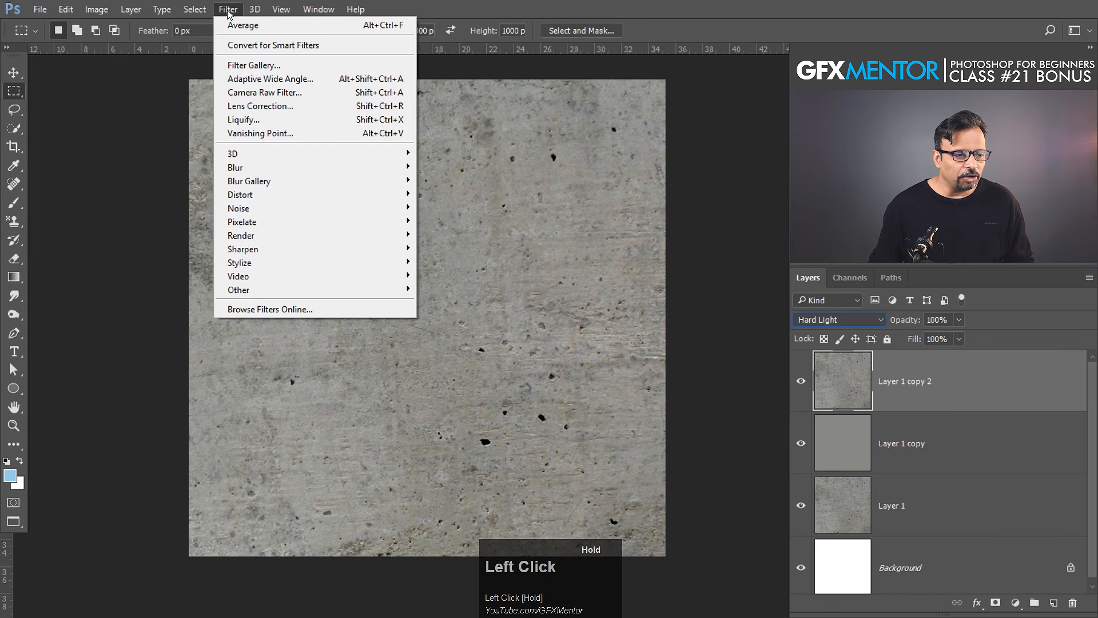
drag(287, 173, 455, 307)
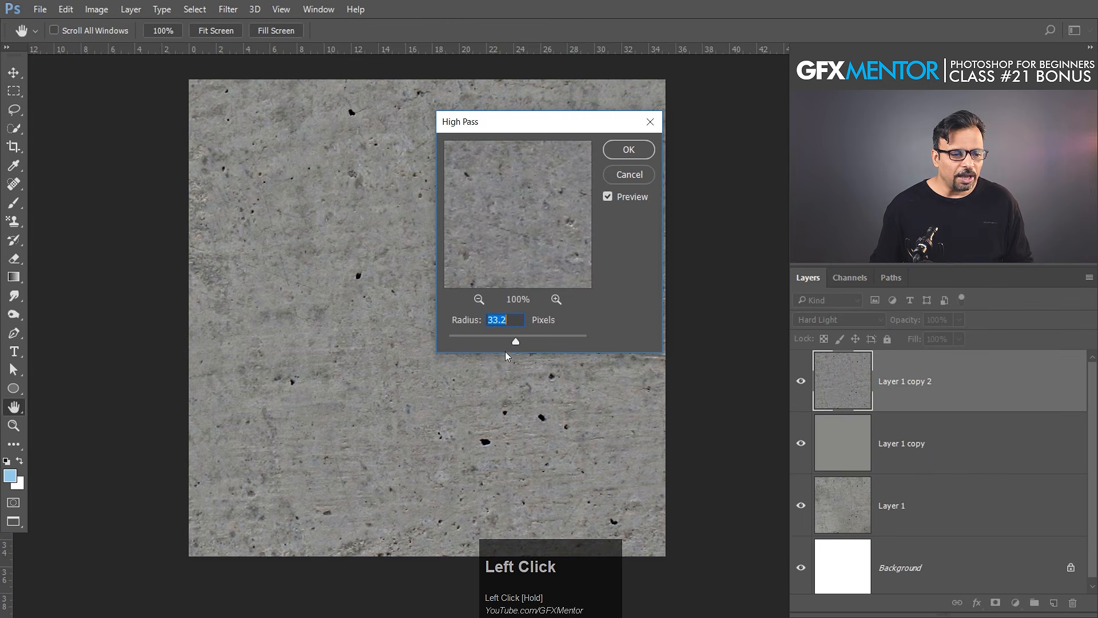
drag(463, 338, 439, 340)
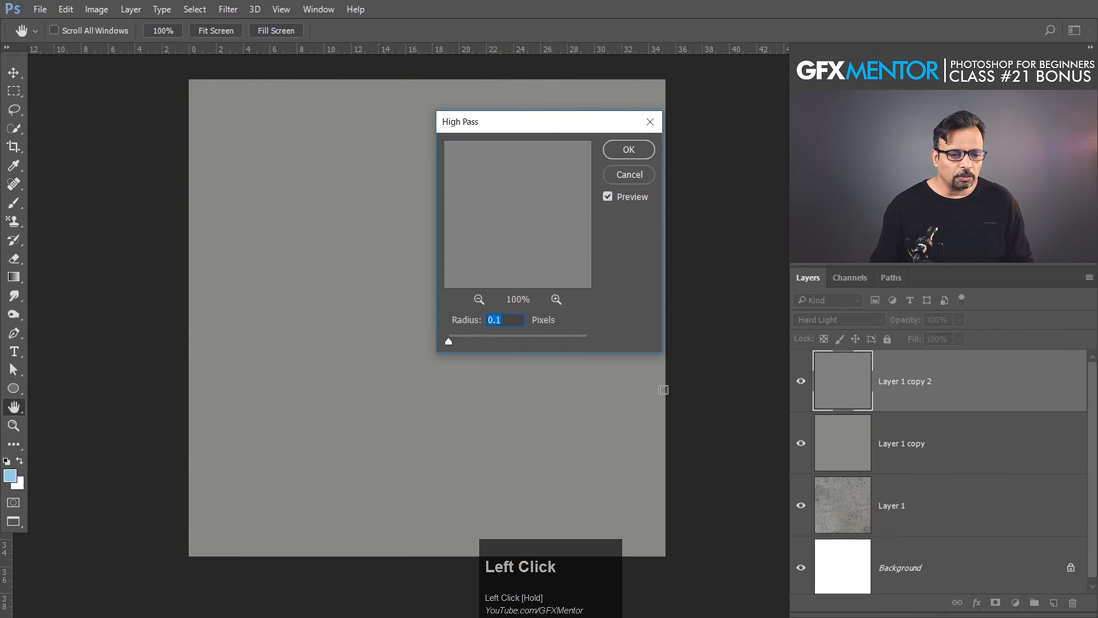
drag(450, 338, 595, 341)
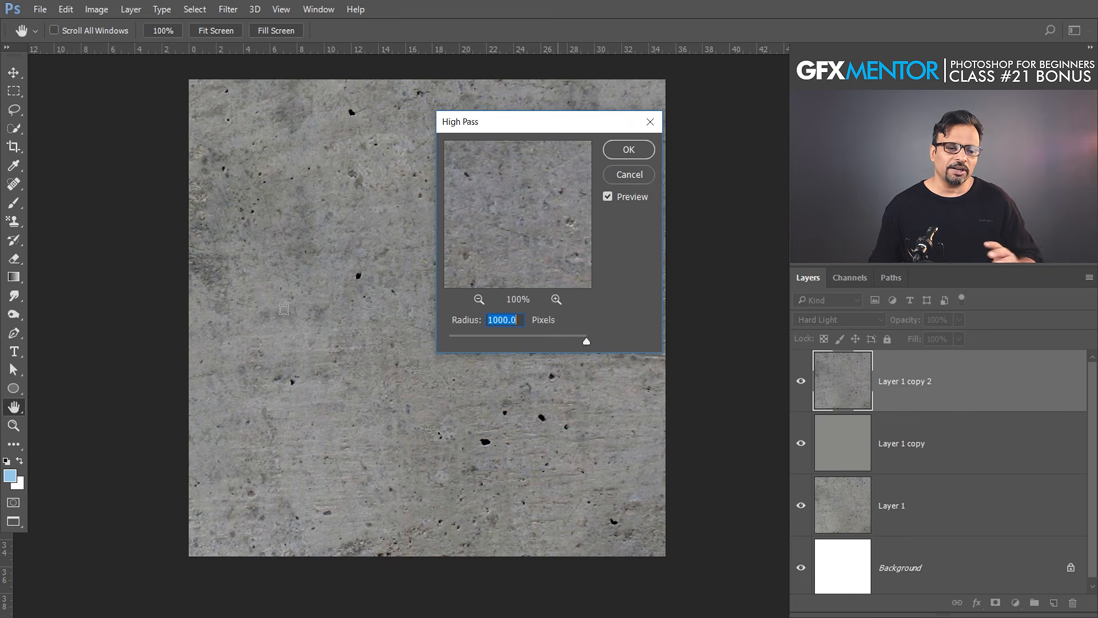
drag(585, 342, 502, 343)
ctrl+click(430, 325)
drag(431, 325, 329, 282)
click(514, 128)
drag(514, 128, 743, 138)
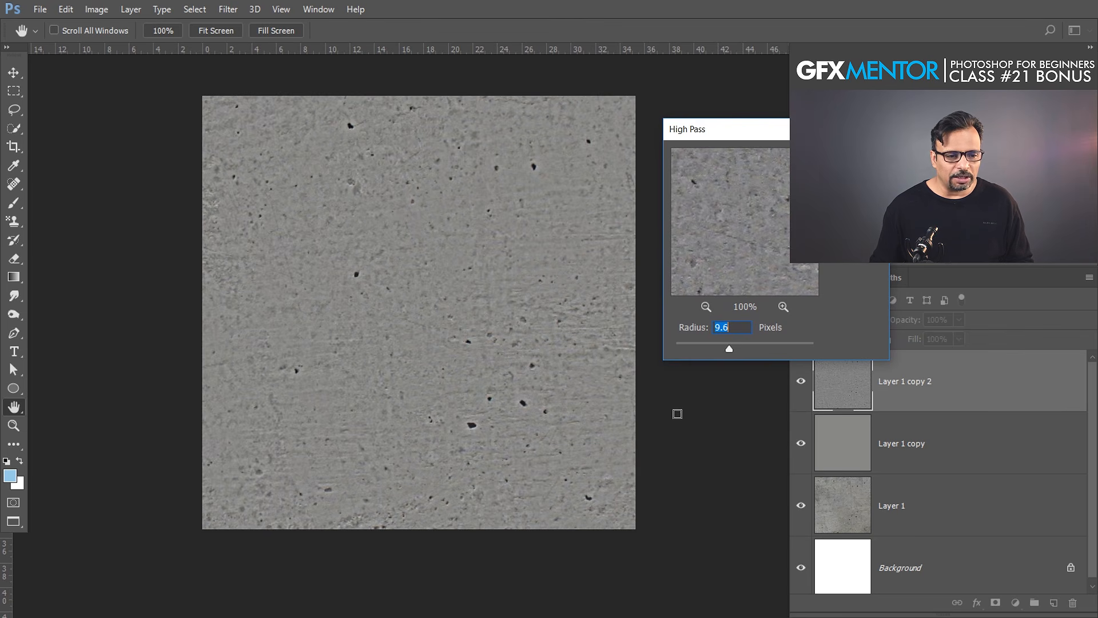
click(841, 147)
Select the whole canvas and define the evened-out concrete texture as a pattern named Pattern 2.
key(ctrl+d)
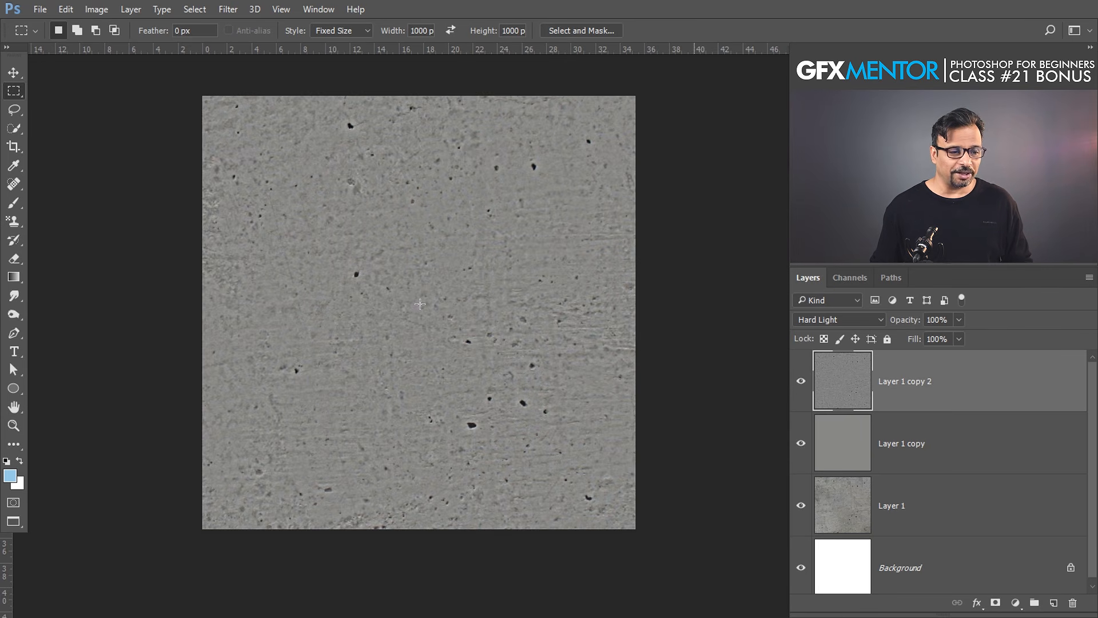
key(ctrl+a)
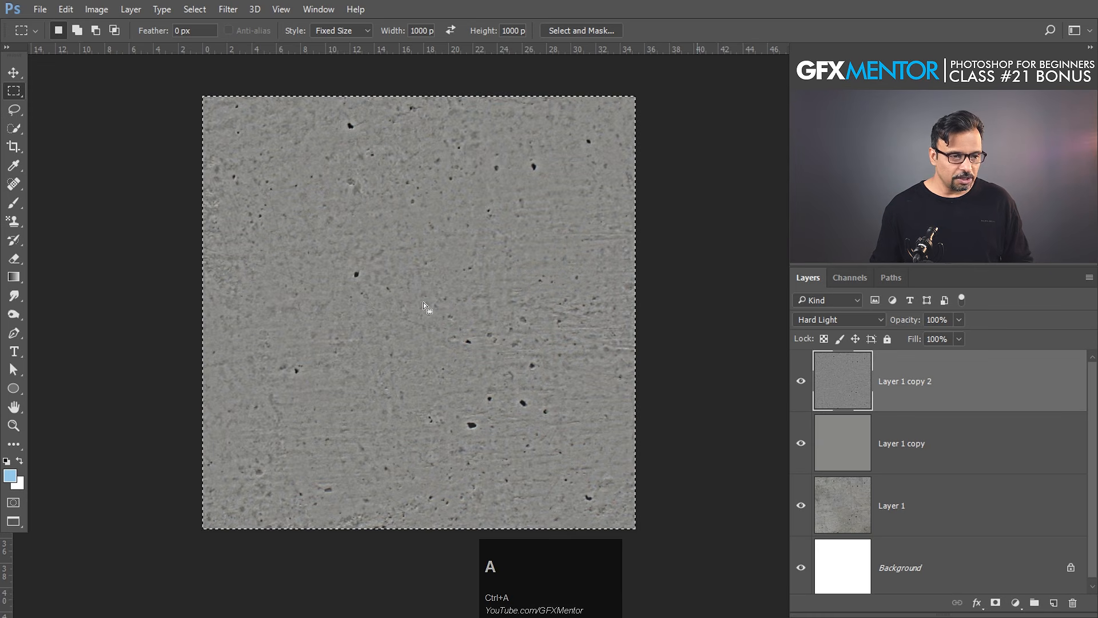
click(65, 10)
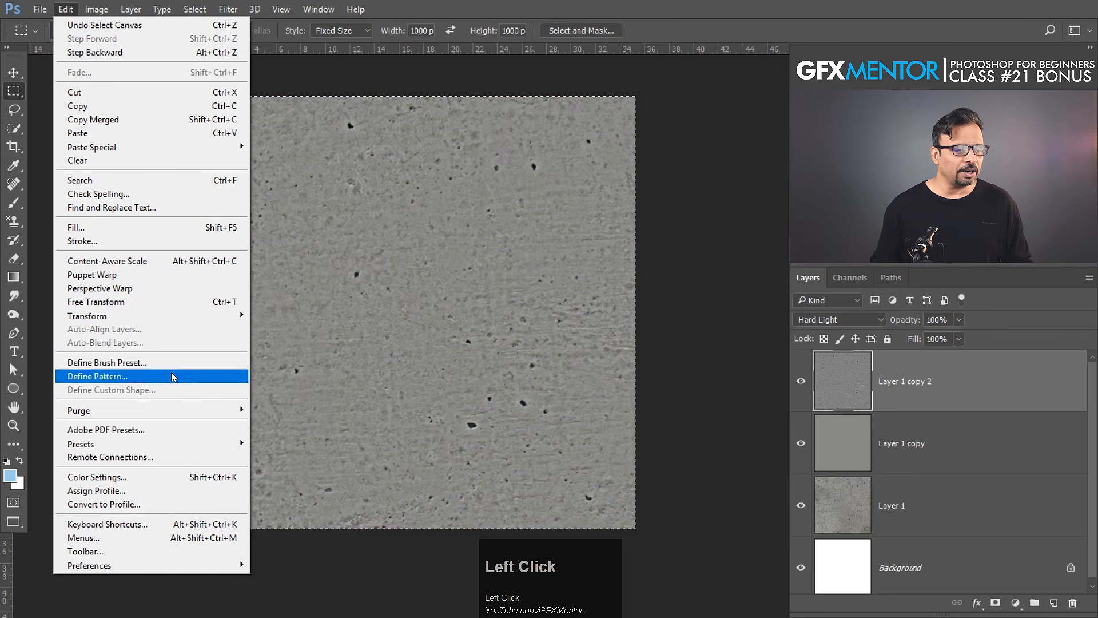
click(150, 382)
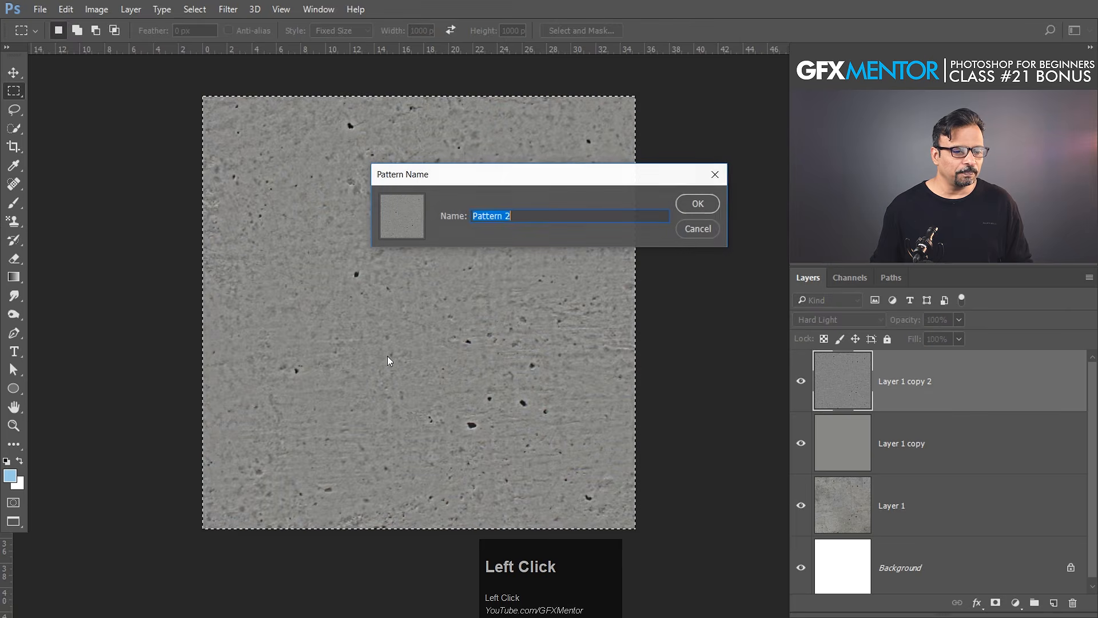
click(695, 202)
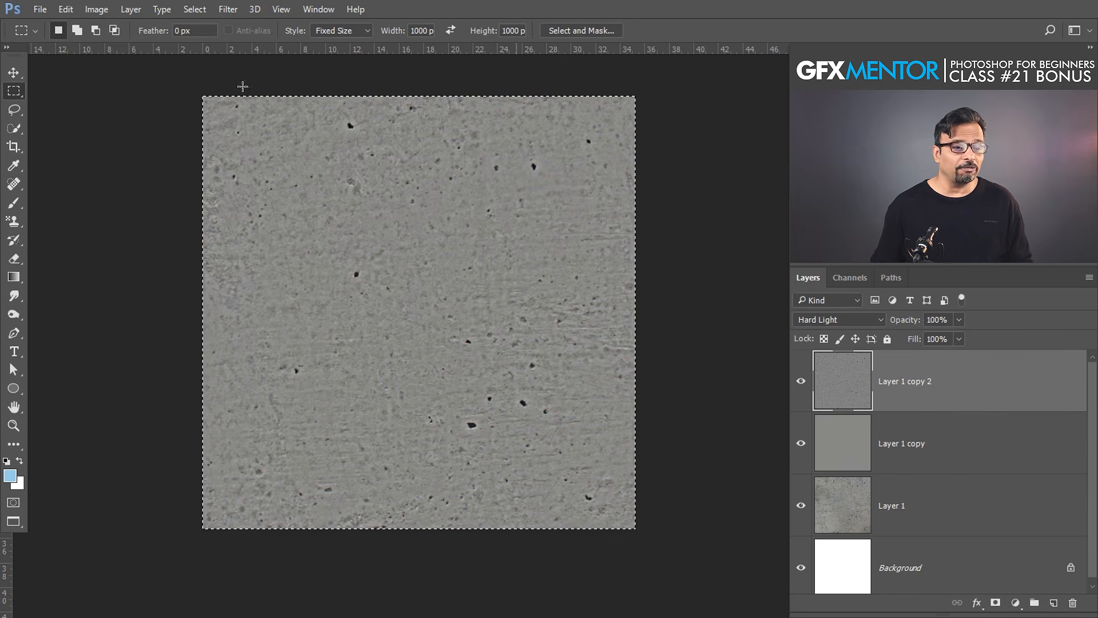
Switch to the tiled document, add a new layer and fill it with the newly defined concrete pattern.
key(ctrl+Tab)
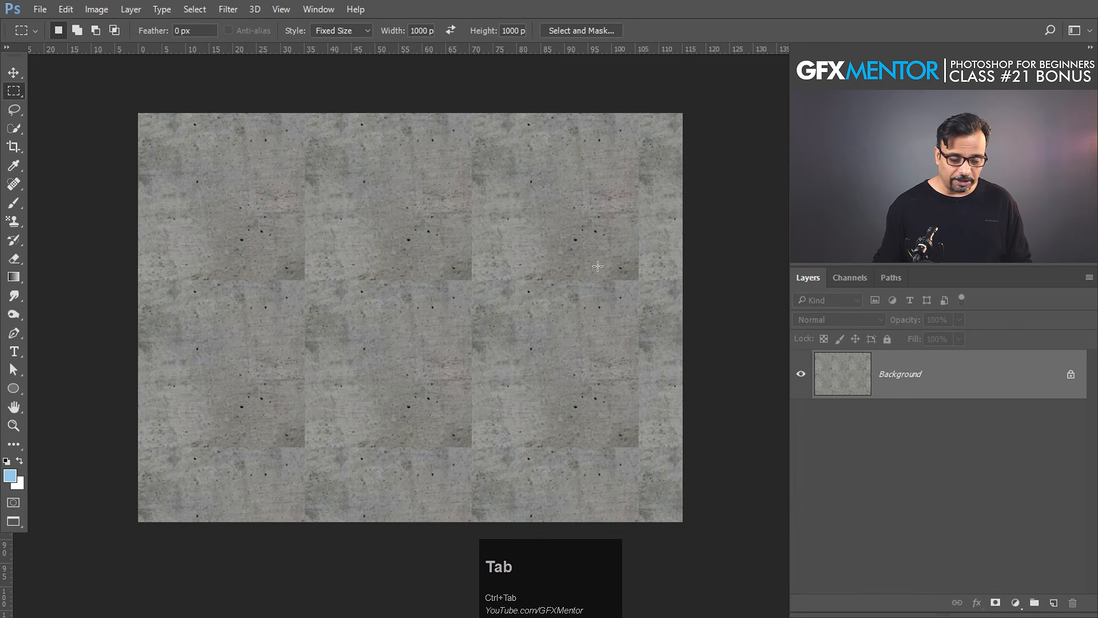
click(1054, 603)
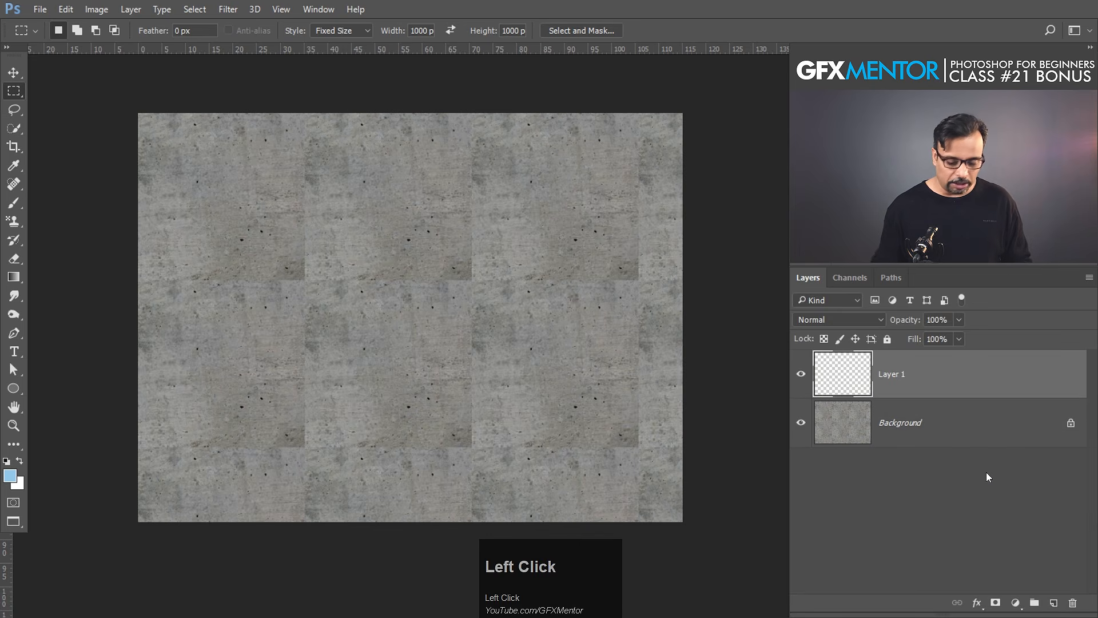
key(shift+BackSpace)
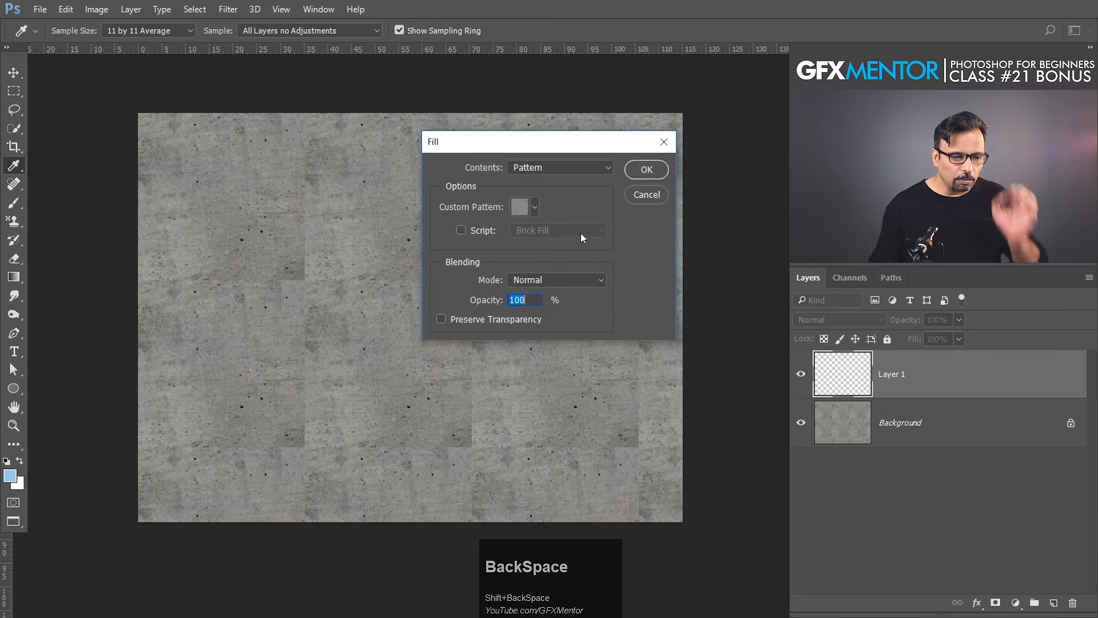
click(637, 169)
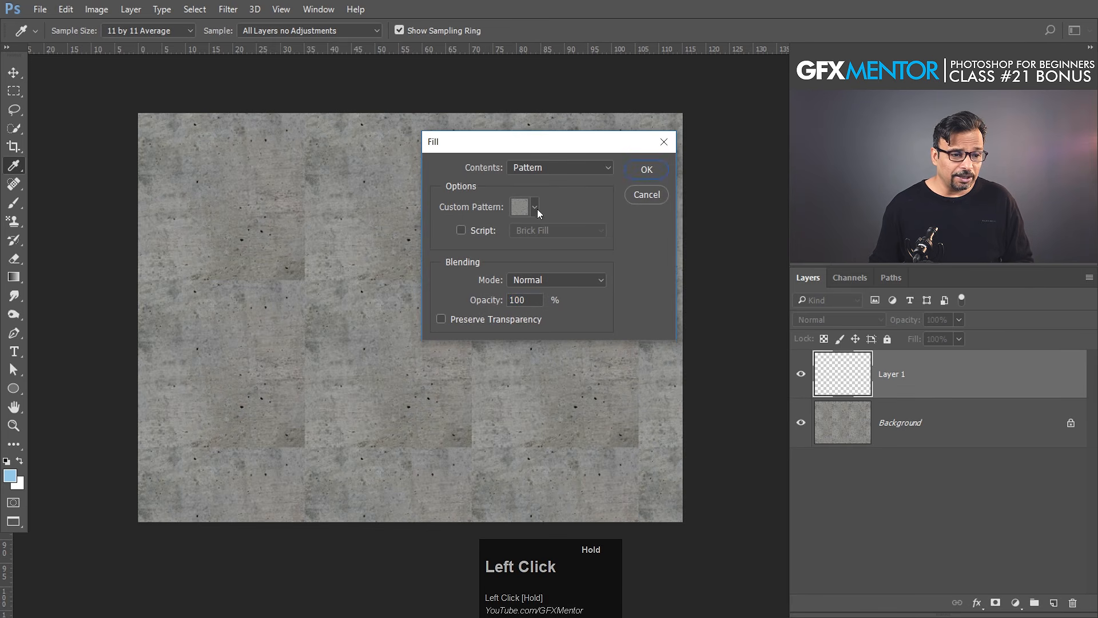
click(536, 207)
click(646, 170)
key(m)
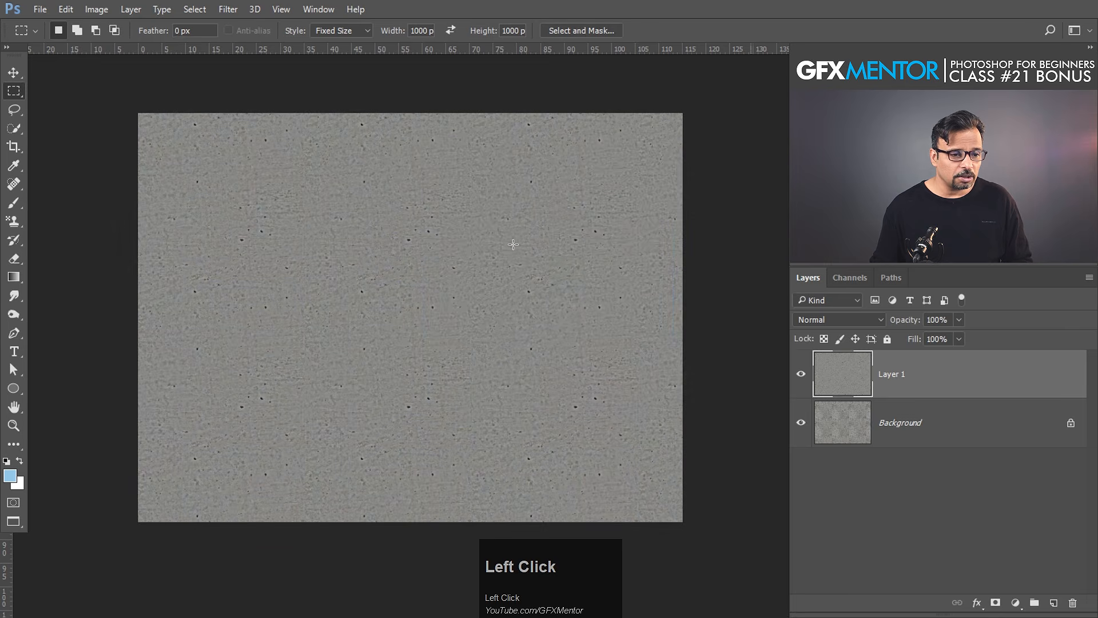
drag(605, 358, 399, 385)
drag(562, 312, 393, 262)
Return to the 1000 × 1000 px document, clear its selection and stamp all visible layers into a new layer on top.
key(ctrl+Tab)
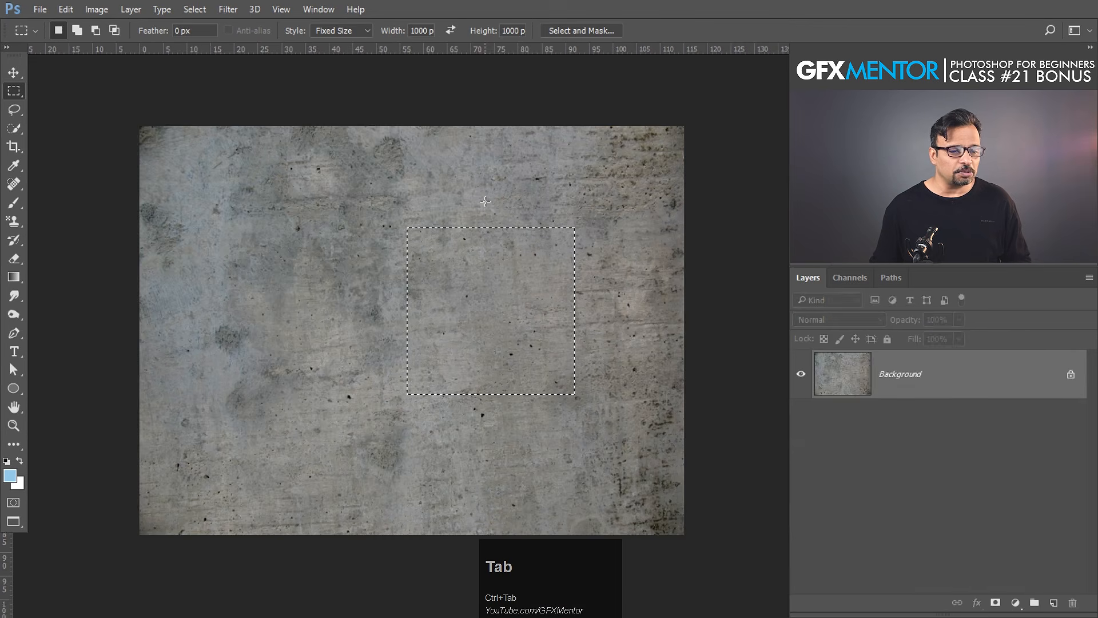
key(ctrl+Tab)
key(ctrl+d)
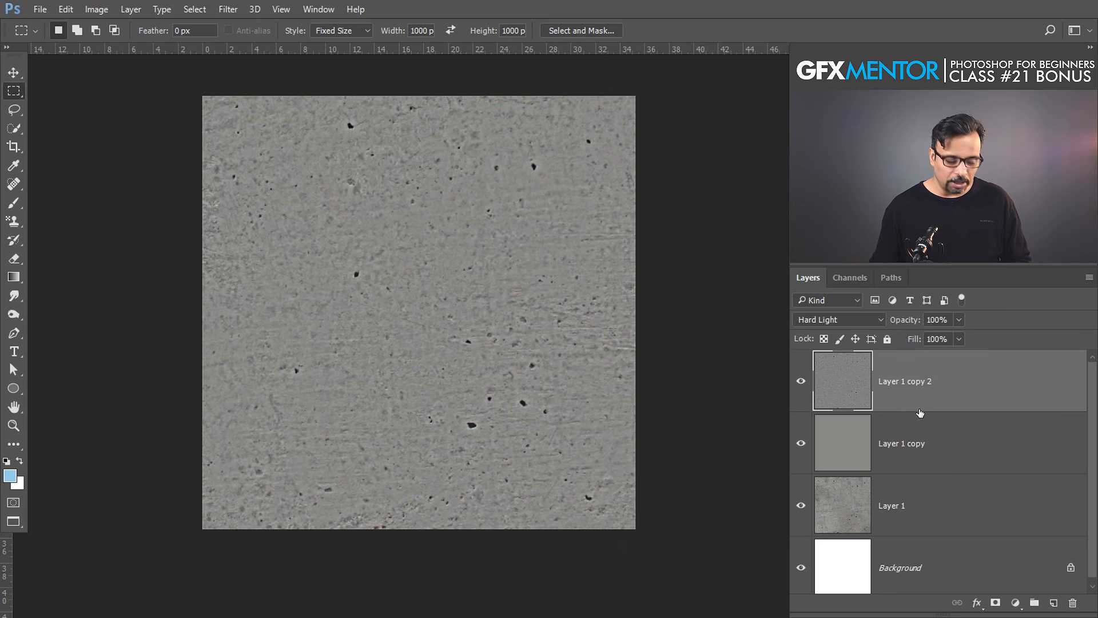
key(ctrl)
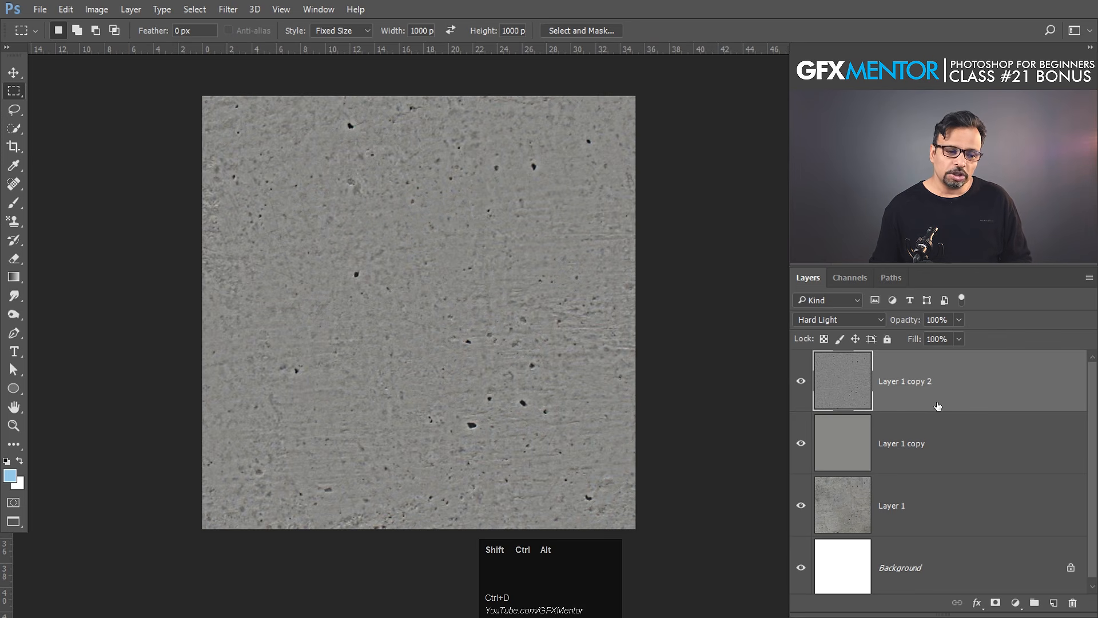
key(ctrl+shift+alt+e)
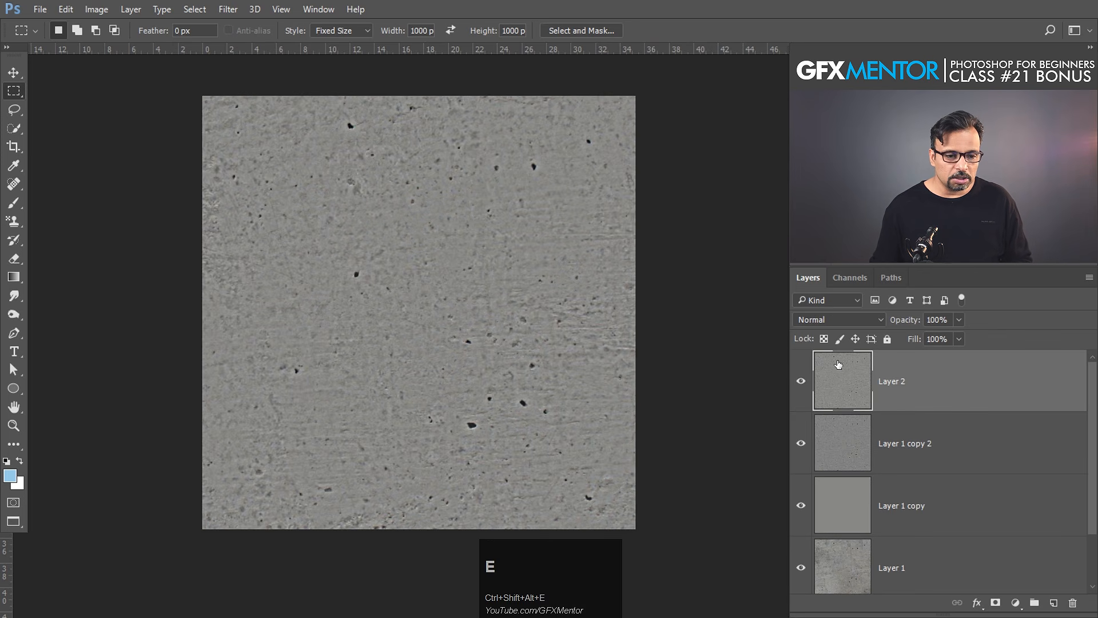
Compare the merged Layer 2 with the layers beneath it by toggling their visibility, ending with all shown and Layer 2 selected.
drag(800, 443, 804, 592)
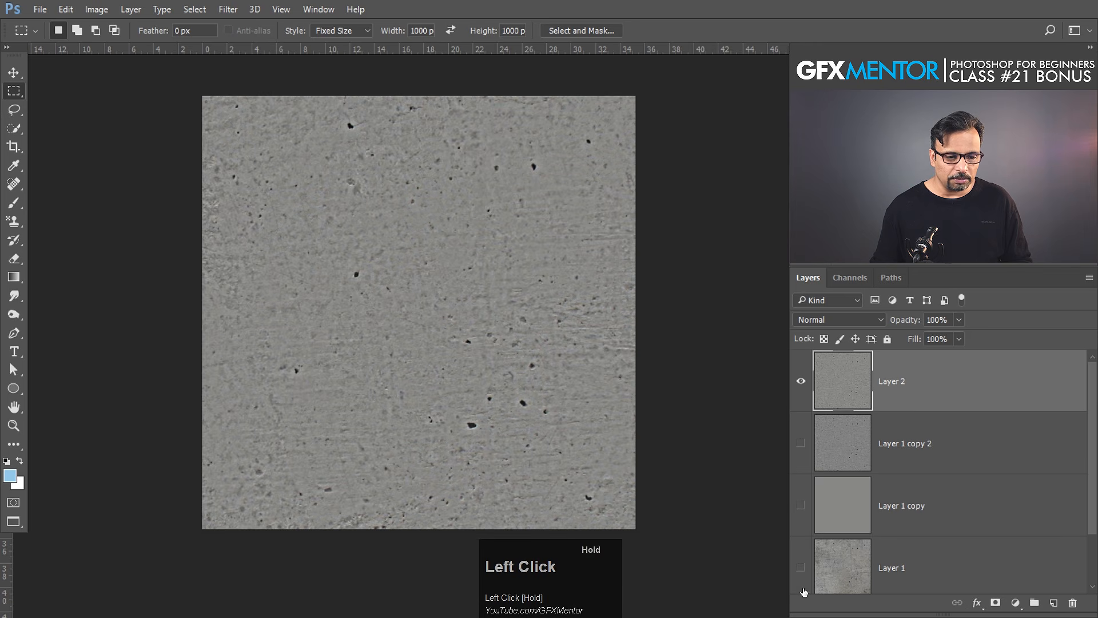
drag(805, 455, 801, 568)
click(801, 381)
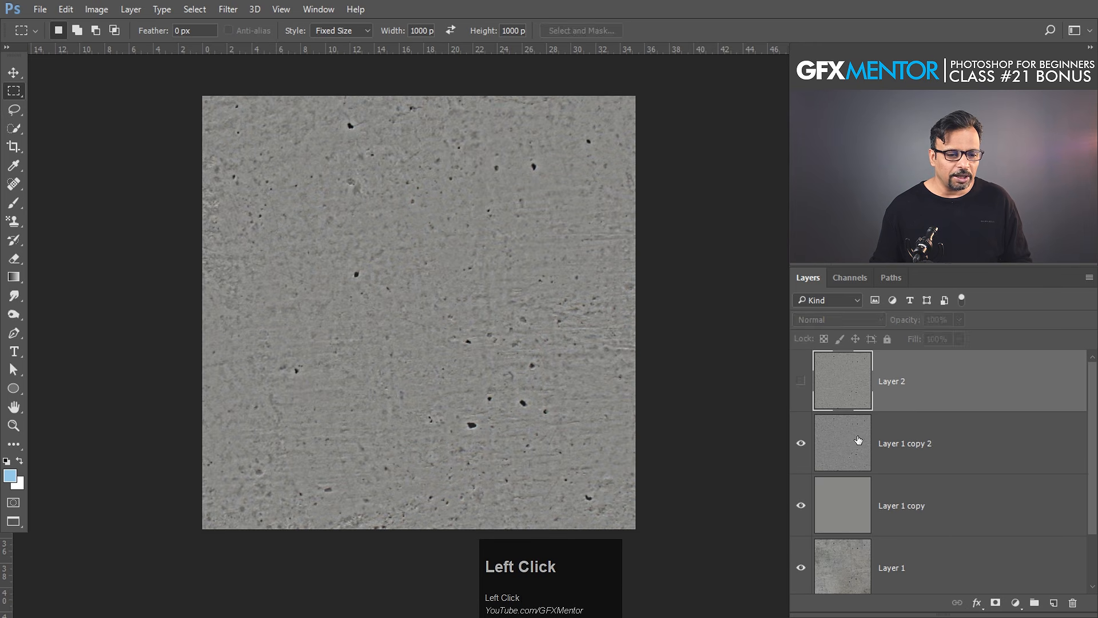
click(858, 440)
click(801, 446)
click(803, 464)
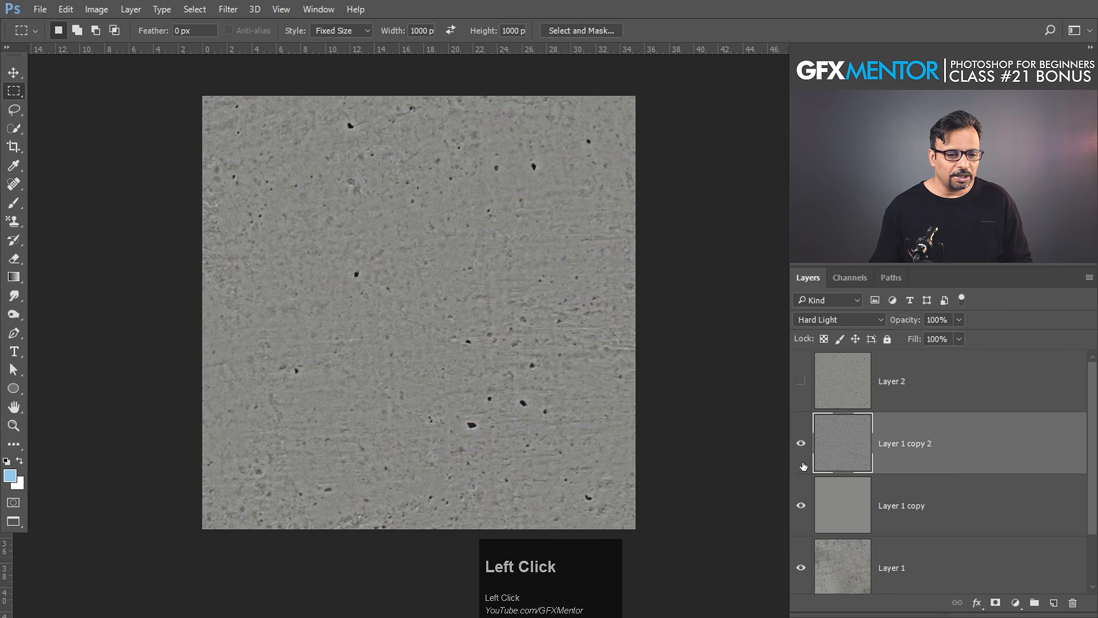
click(801, 505)
click(801, 566)
drag(802, 569, 804, 503)
drag(802, 445, 801, 390)
click(860, 390)
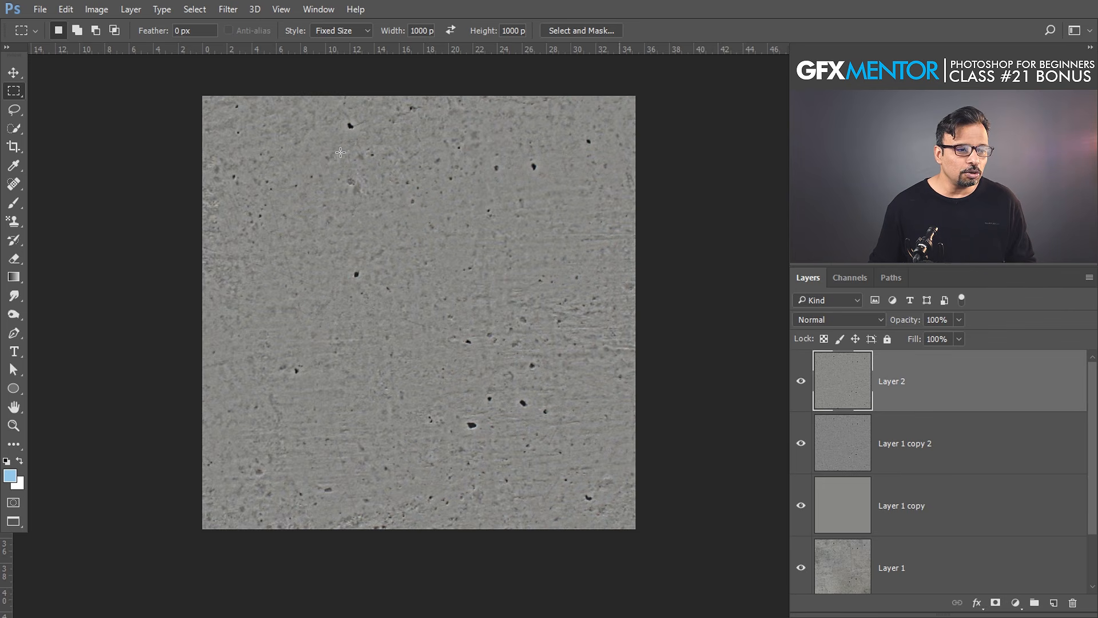
Open the Offset filter for Layer 2 and place its dialog clear of the texture.
click(230, 9)
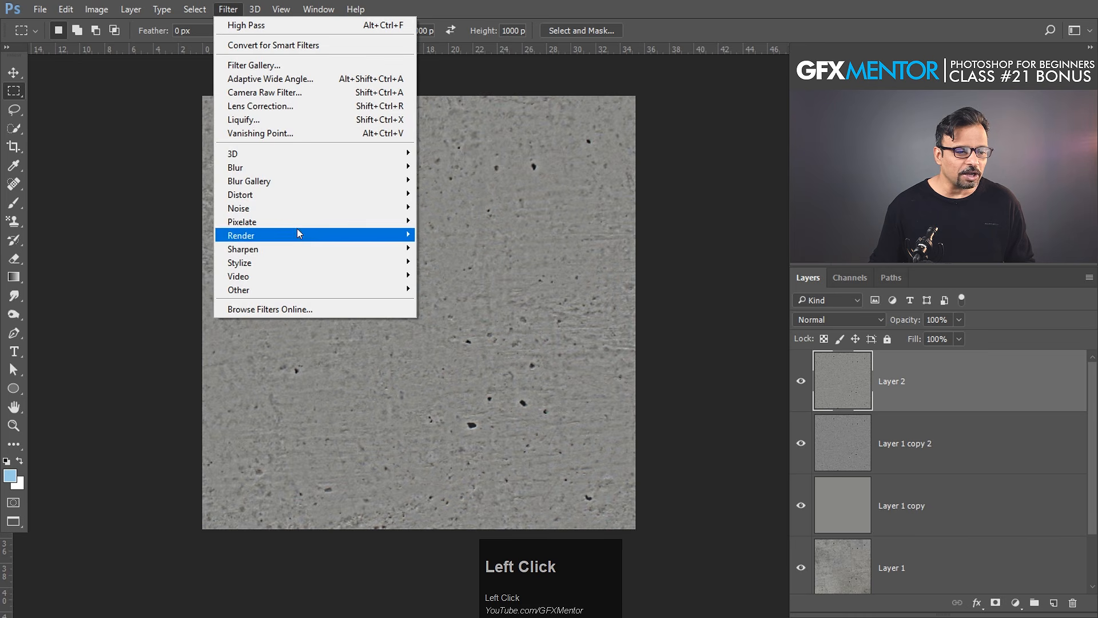
mouse_move(341, 293)
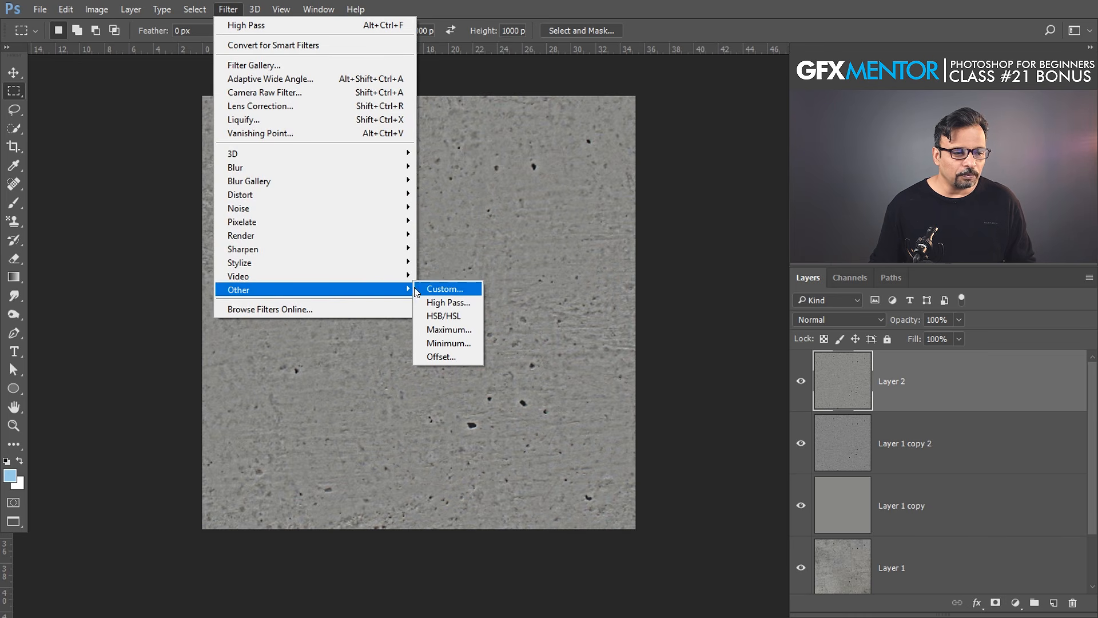
click(446, 356)
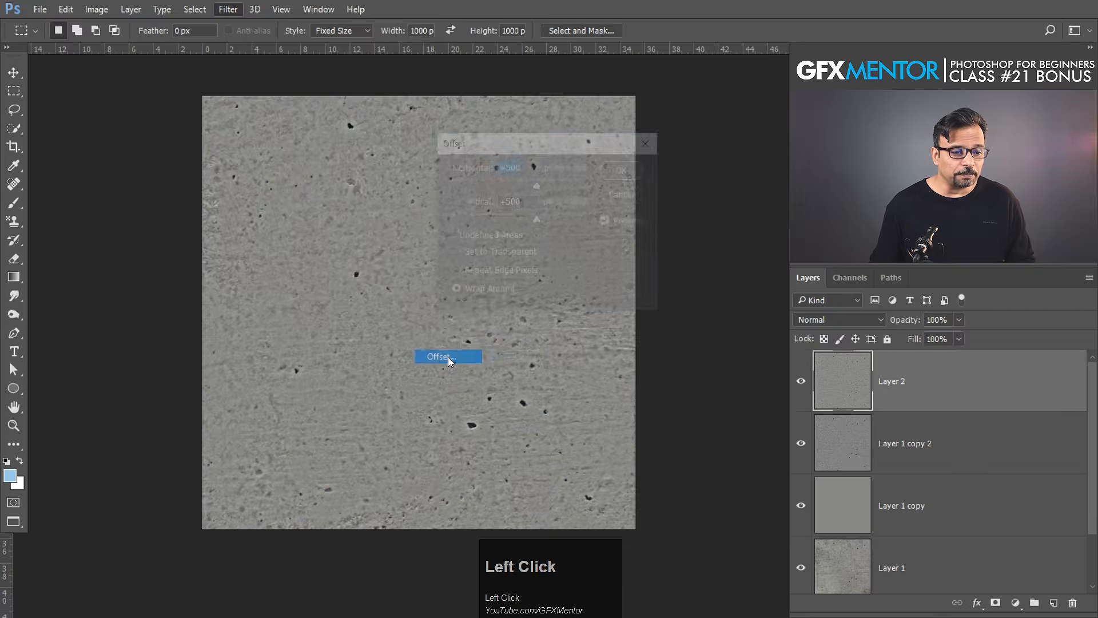
drag(526, 153, 726, 151)
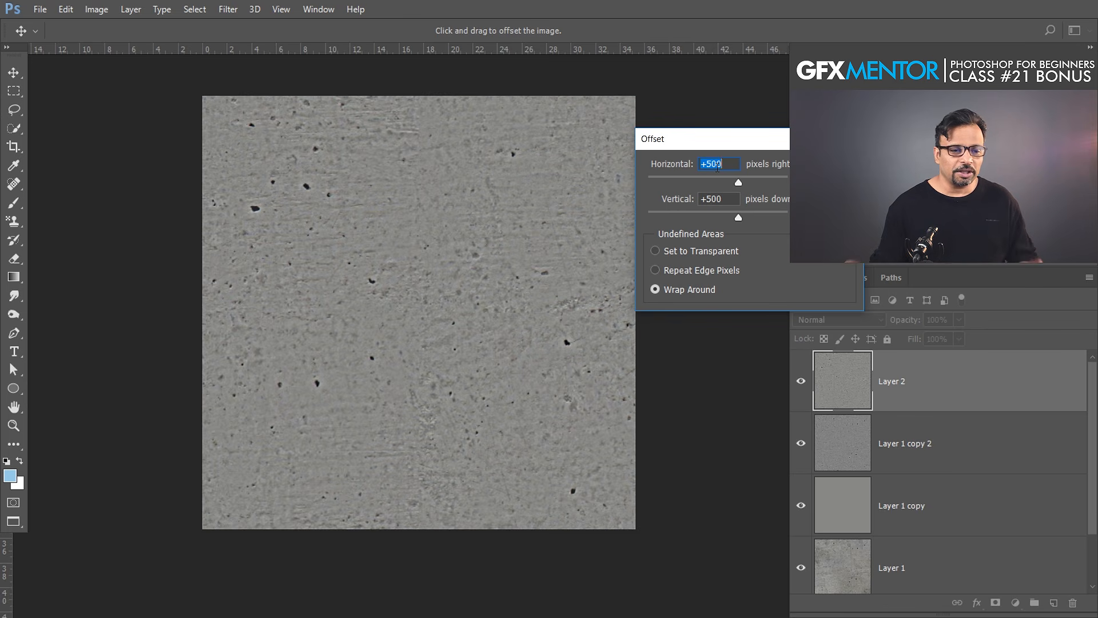
Try a wrap-around offset of 442 px right and 272 px down on Layer 2.
mouse_move(739, 181)
mouse_down()
mouse_move(767, 180)
mouse_move(736, 179)
mouse_up()
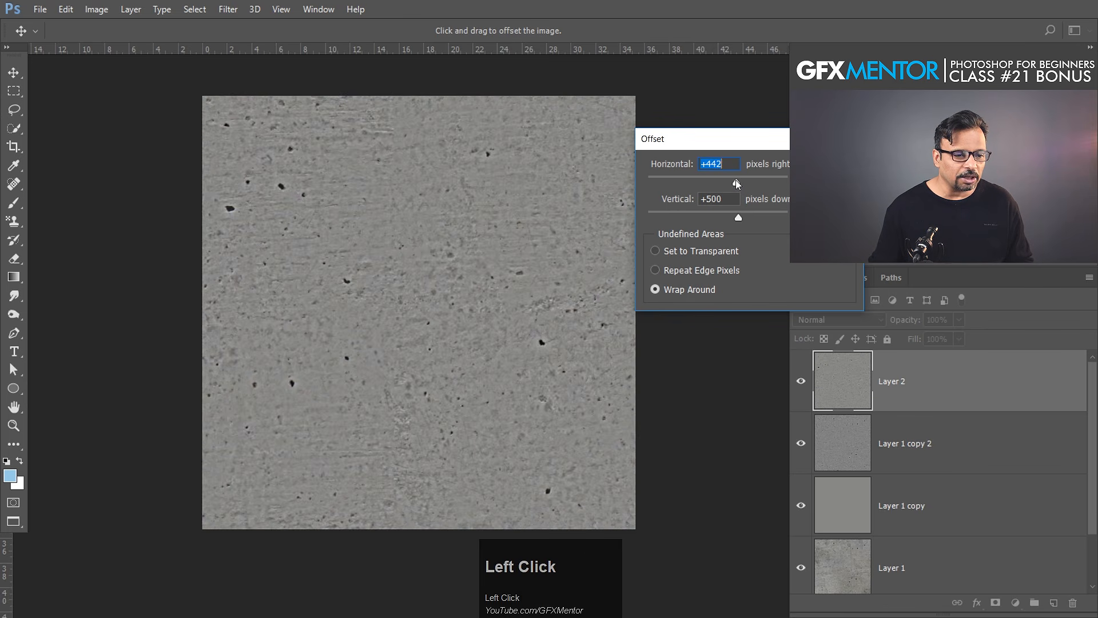
drag(738, 217, 728, 216)
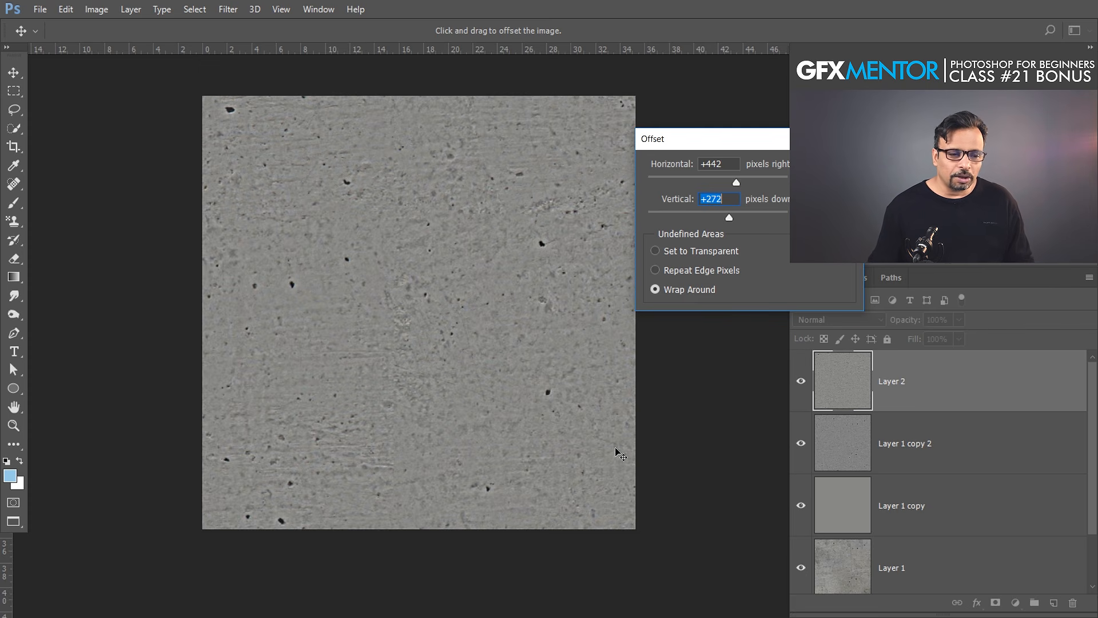
drag(732, 146, 700, 144)
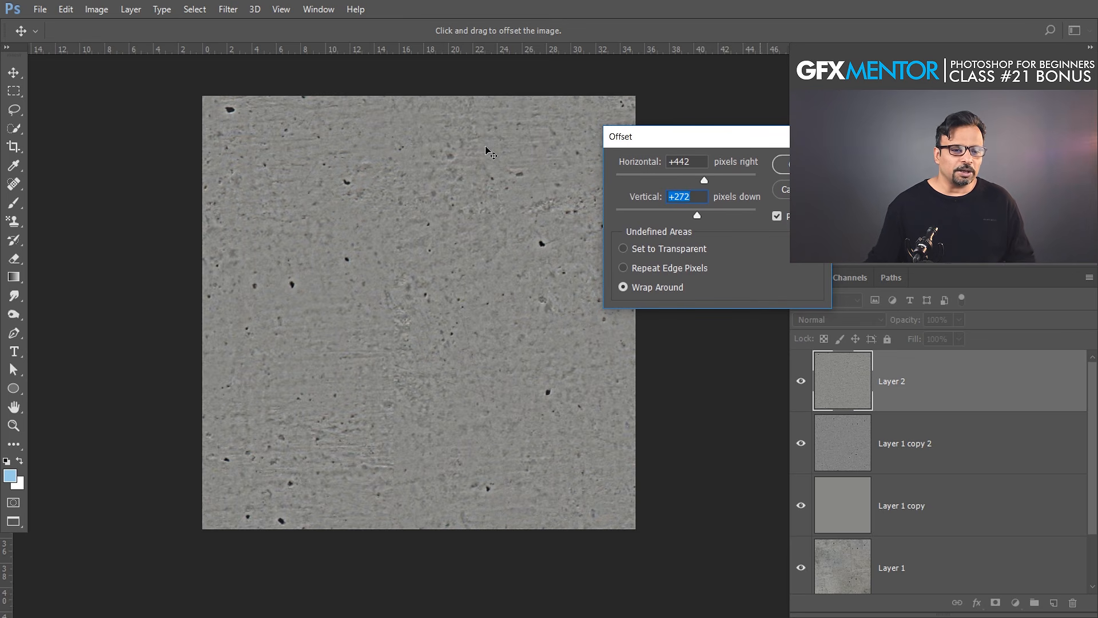
Offset Layer 2 by 500 px horizontally and 500 px vertically, with undefined areas wrapped around.
drag(697, 158, 637, 159)
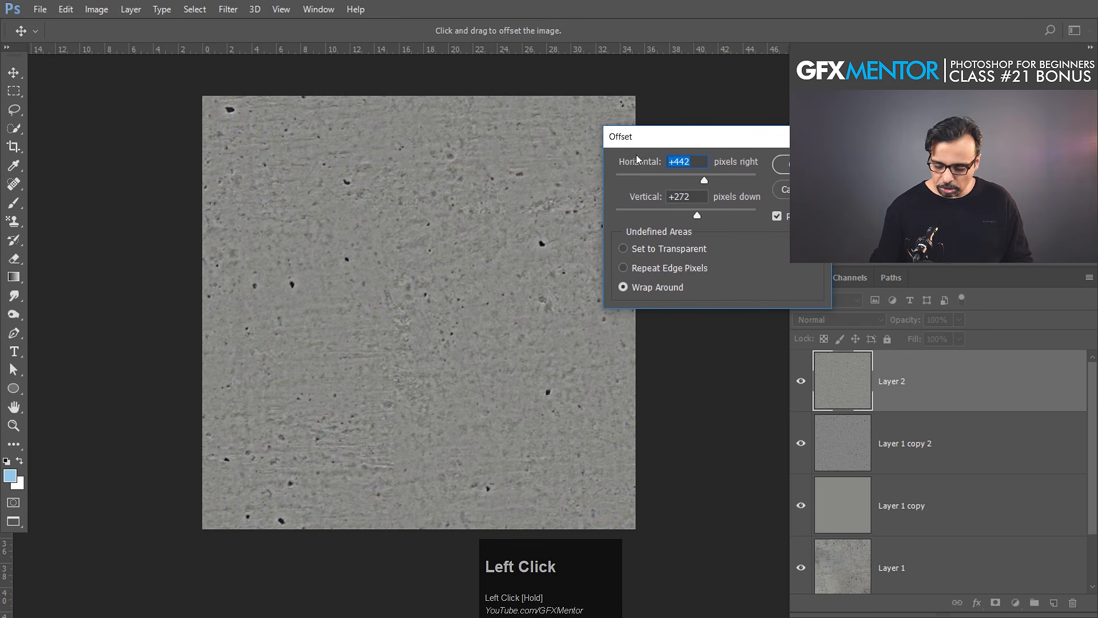
text(500)
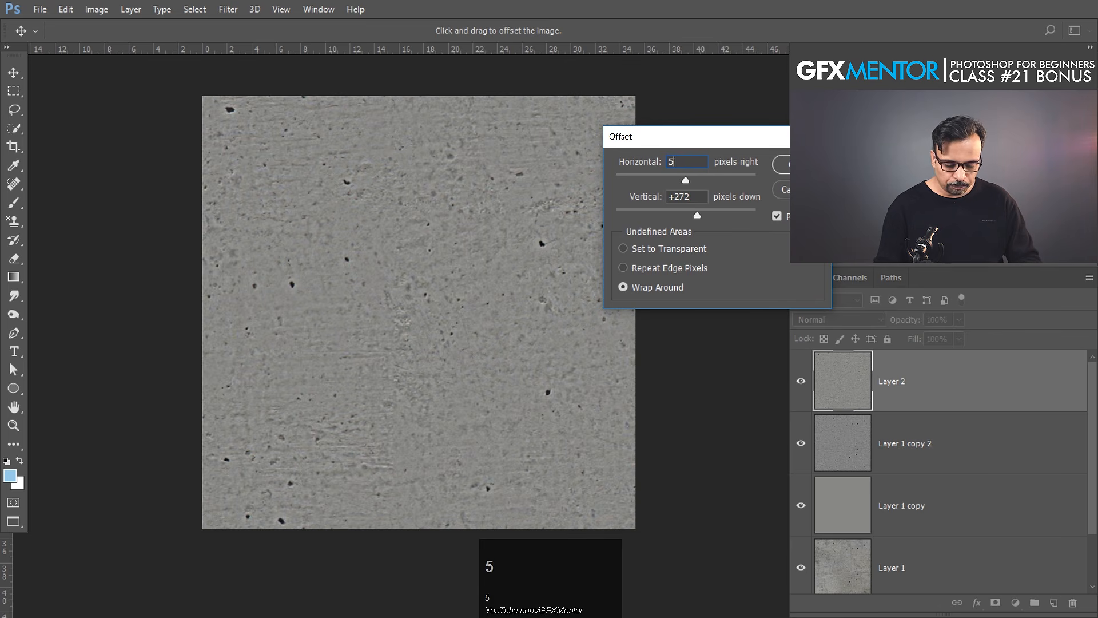
key(Tab)
text(500)
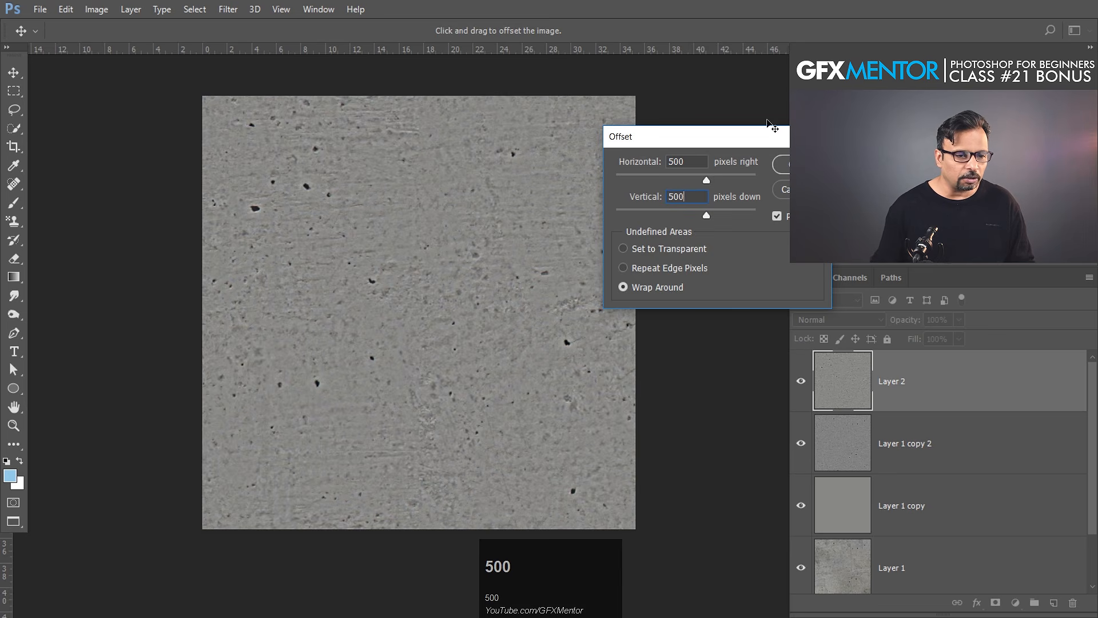
click(788, 164)
Use the Clone Stamp to cover the lower part of the vertical centre seam with concrete sampled nearby.
drag(414, 442, 452, 321)
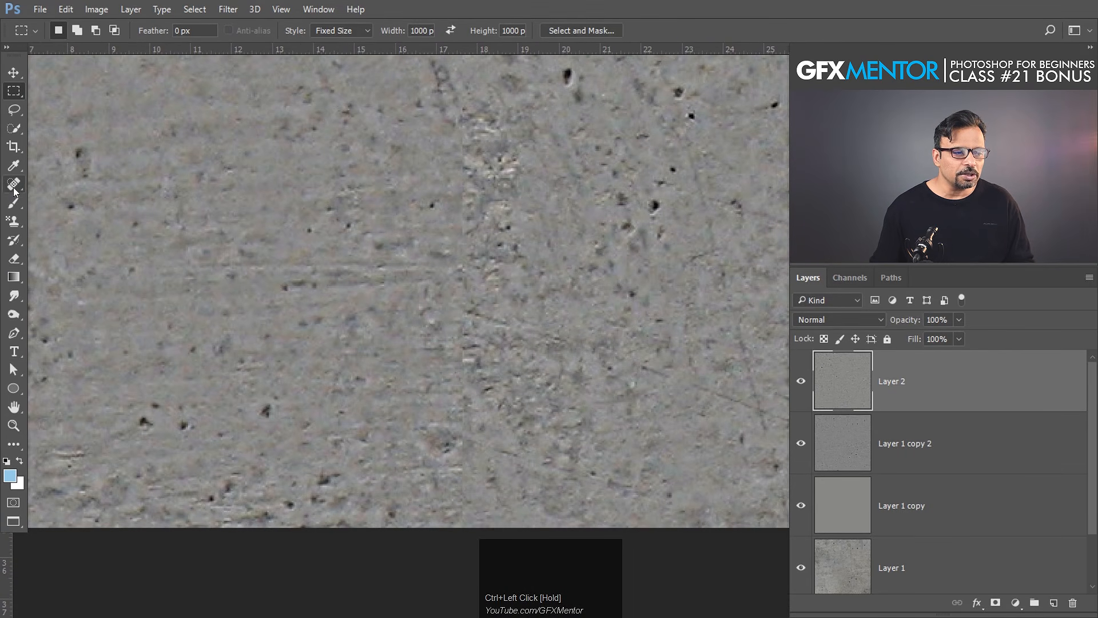
click(13, 226)
click(89, 221)
alt+click(480, 446)
mouse_move(480, 446)
mouse_down()
mouse_move(463, 223)
mouse_move(522, 195)
mouse_move(522, 309)
mouse_move(442, 298)
mouse_up()
key(space)
click(508, 309)
Continue cloning concrete over the vertical seam farther up, near the middle of the tile.
key(space)
drag(490, 90, 452, 419)
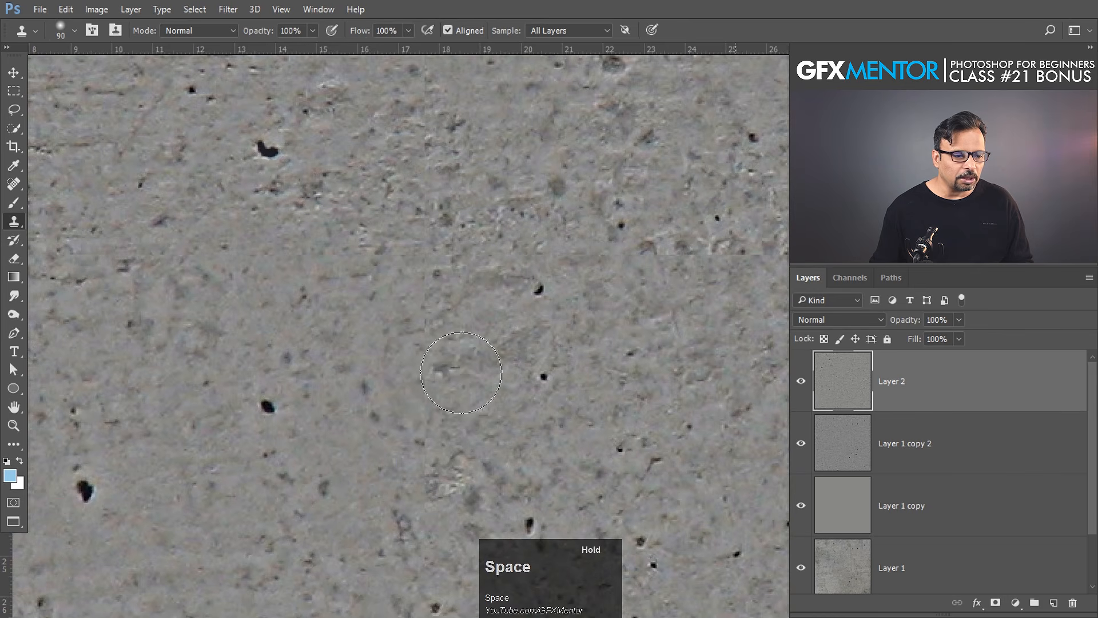
click(440, 333)
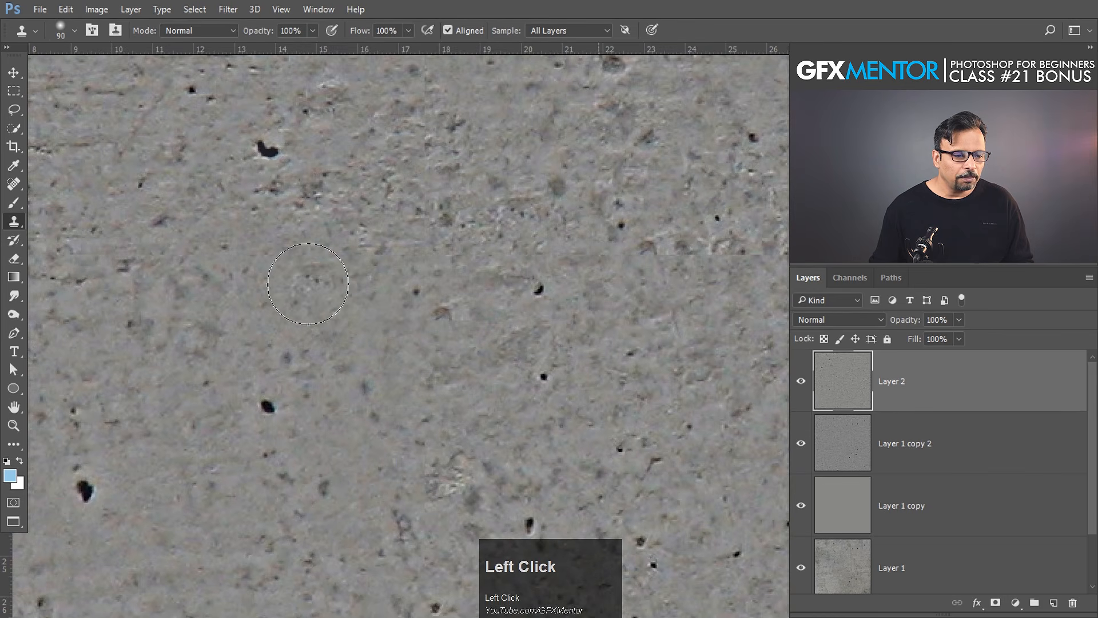
key(space)
drag(562, 195, 419, 256)
Sample clean concrete and clone it over the horizontal seam near the tile's left edge, ending with a check of the whole tile.
key(ctrl)
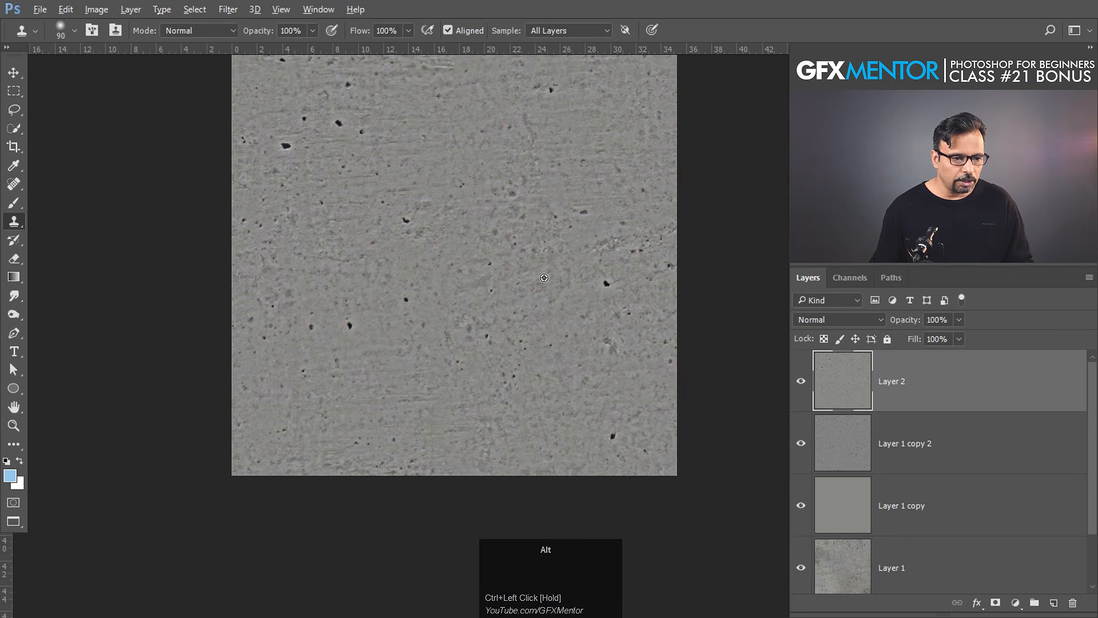
mouse_move(639, 253)
mouse_down()
mouse_move(447, 264)
mouse_move(415, 242)
mouse_move(362, 261)
mouse_move(525, 243)
mouse_move(269, 251)
mouse_up()
key(ctrl)
key(alt)
alt+click(336, 370)
key(space)
drag(194, 318, 469, 314)
drag(325, 256, 325, 256)
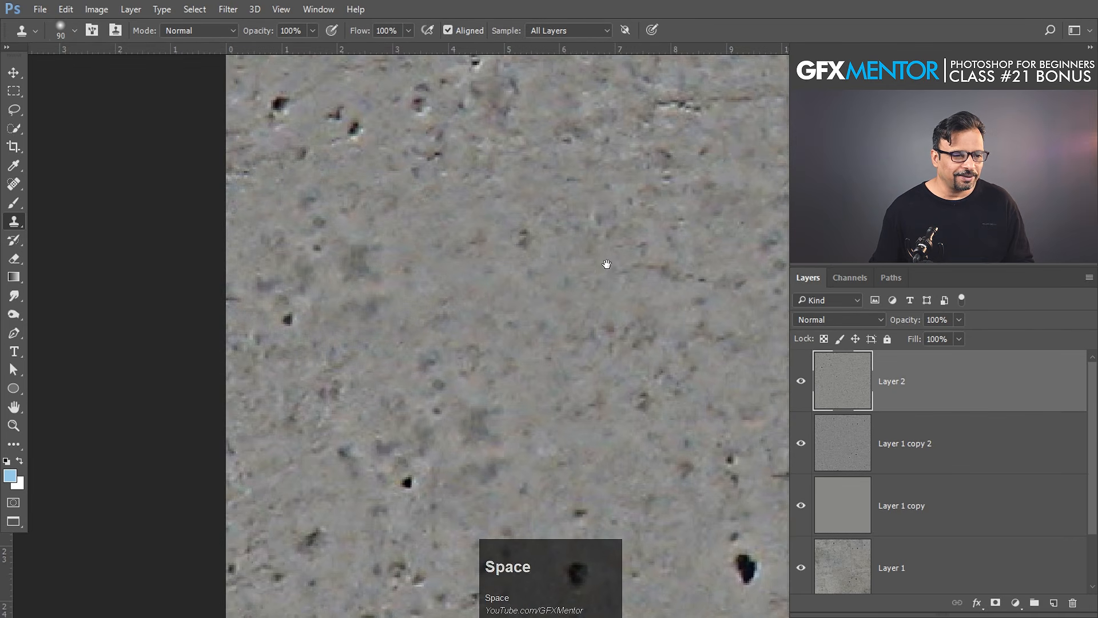
drag(605, 262, 500, 262)
mouse_move(601, 289)
mouse_down()
mouse_move(420, 302)
mouse_move(420, 327)
mouse_up()
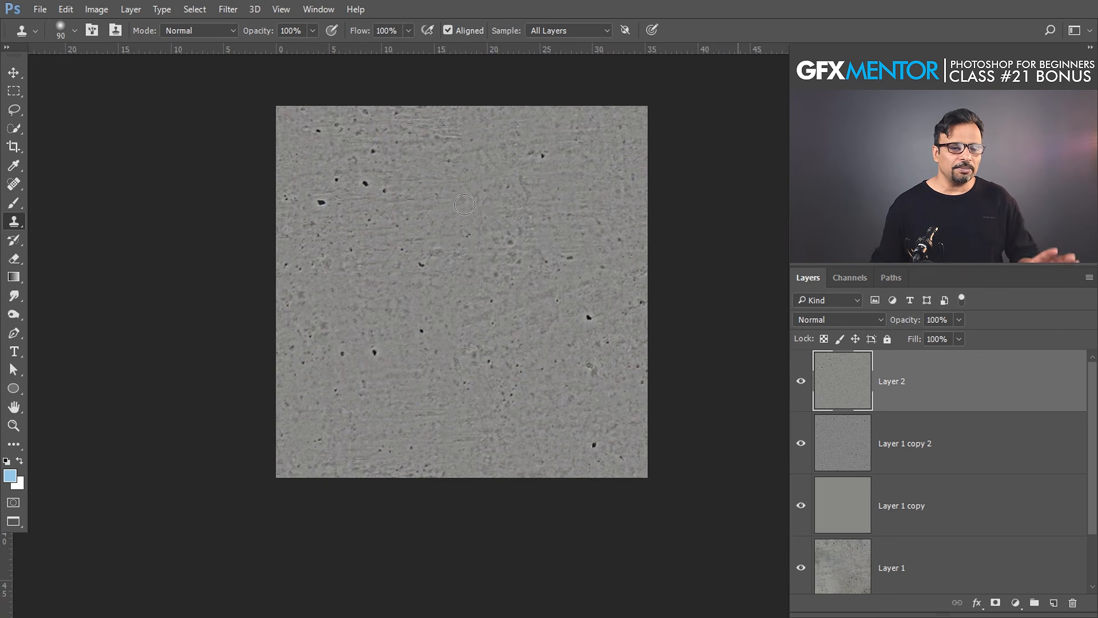
key(space)
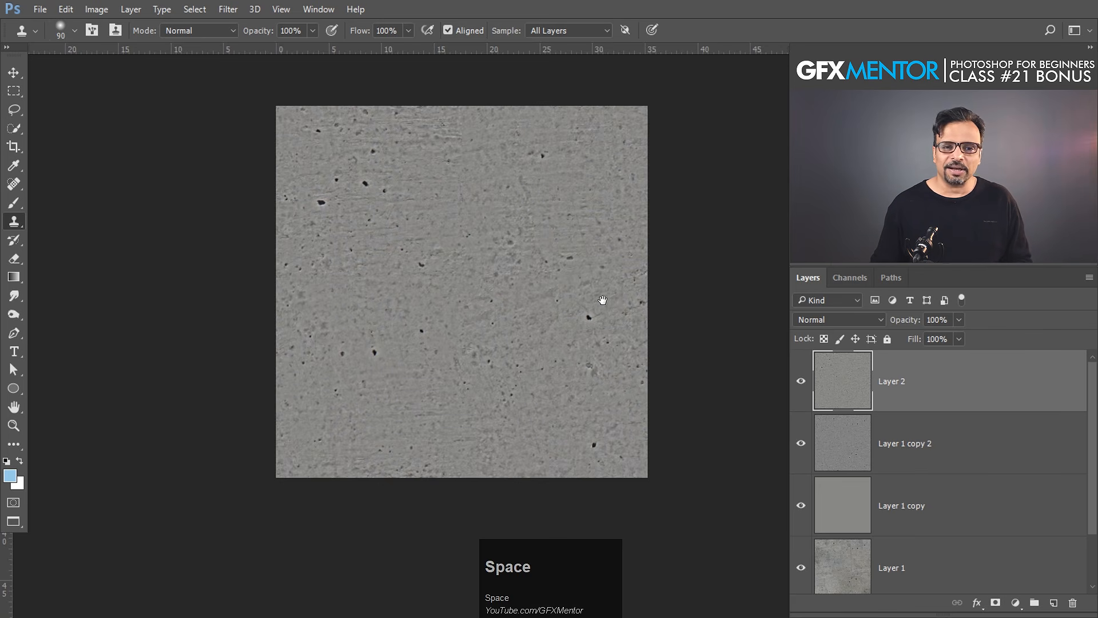
Select the whole canvas and define the retouched concrete tile as a pattern named Pattern 3.
key(ctrl+a)
click(66, 9)
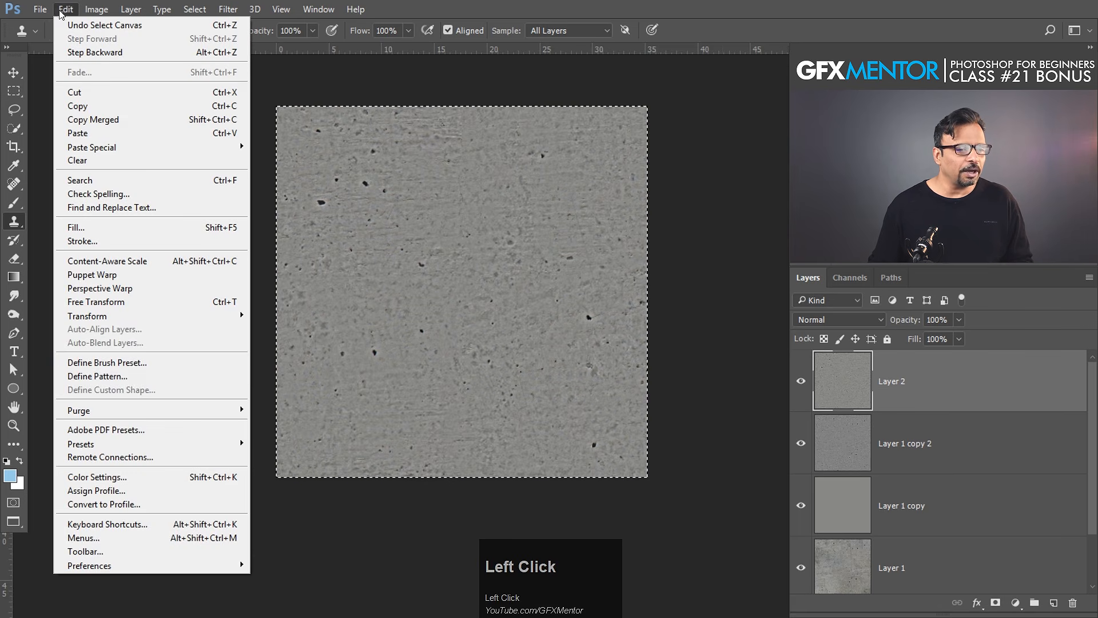
click(130, 377)
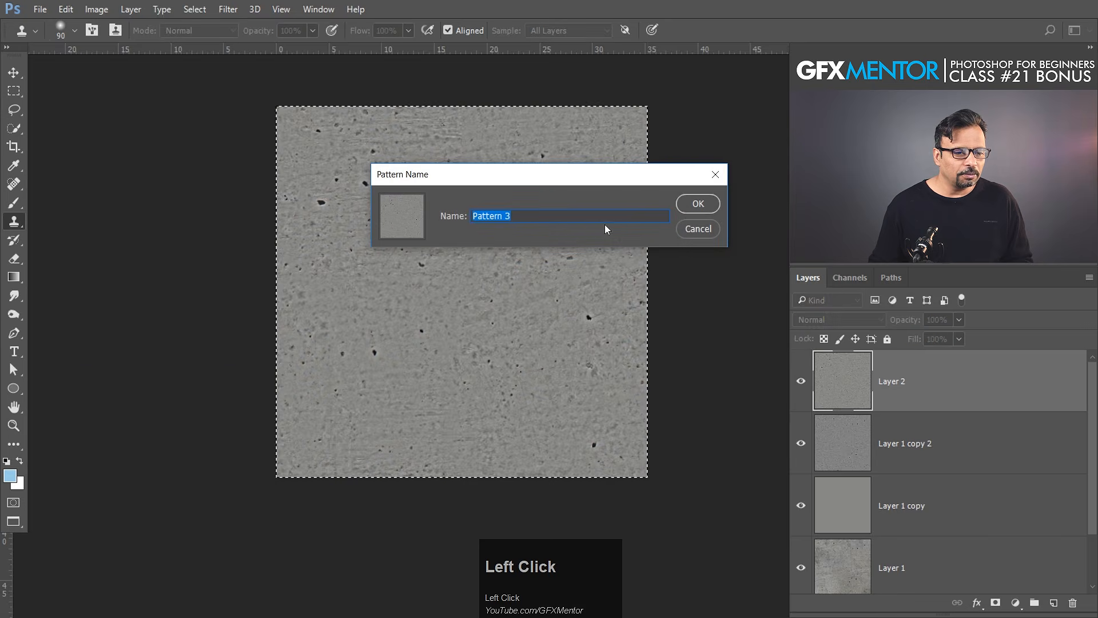
click(690, 204)
Switch to the tiled document, add a new layer above Layer 1 and examine a visible seam up close.
key(ctrl+Tab)
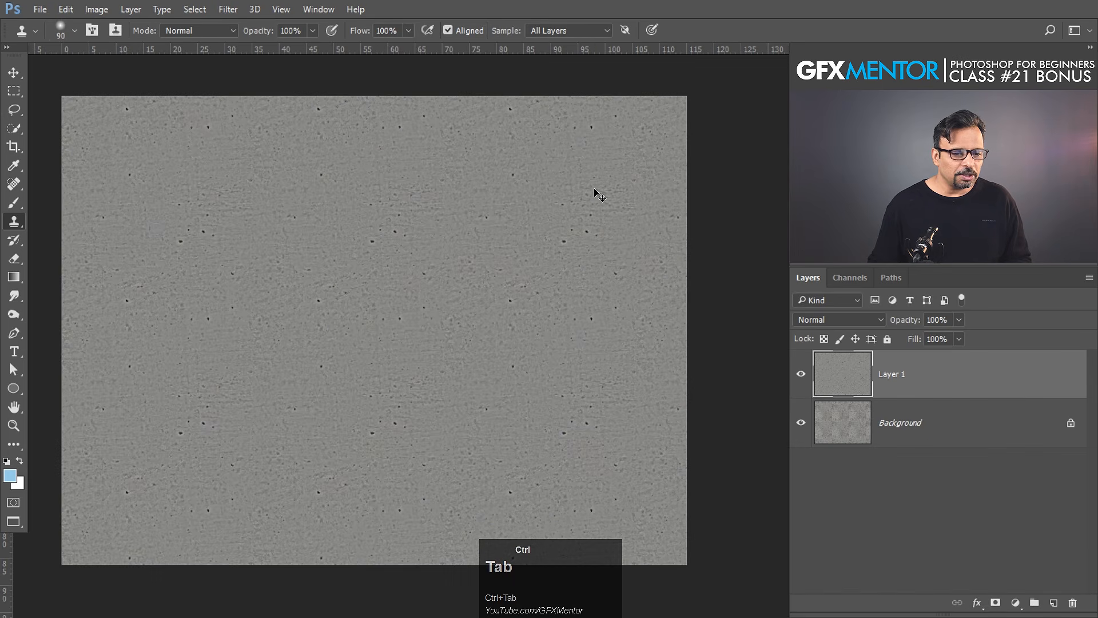
click(1054, 603)
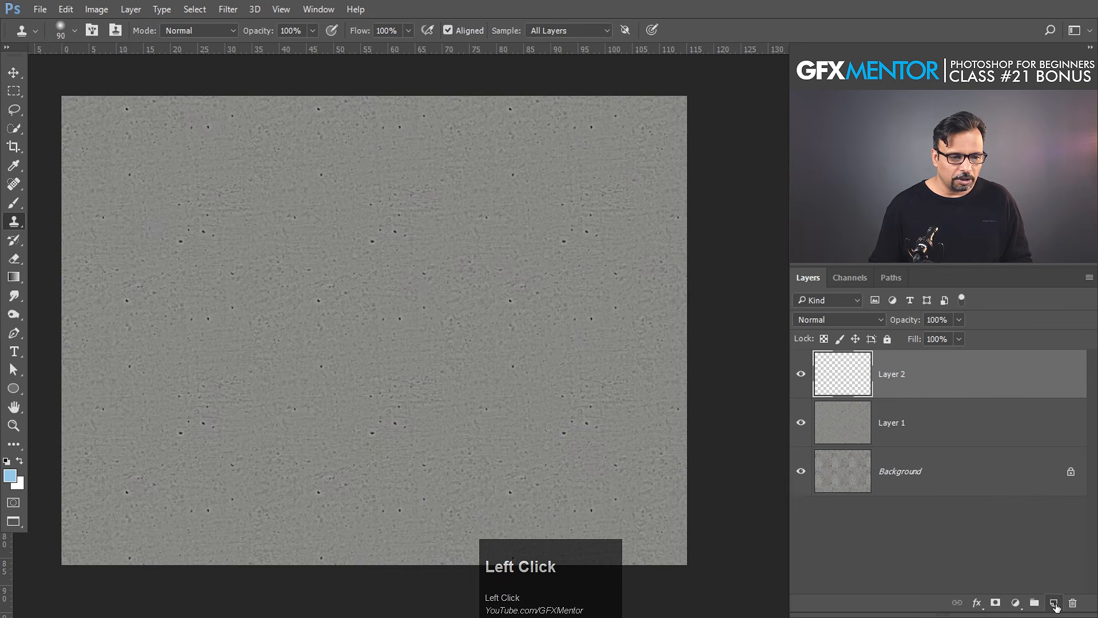
drag(442, 363, 488, 204)
drag(480, 246, 407, 302)
mouse_move(557, 216)
mouse_down()
mouse_move(508, 181)
mouse_move(481, 277)
mouse_move(583, 353)
mouse_move(498, 355)
mouse_up()
Fill the new layer with the newly defined concrete pattern at 100% opacity and inspect the former seam area.
key(shift+BackSpace)
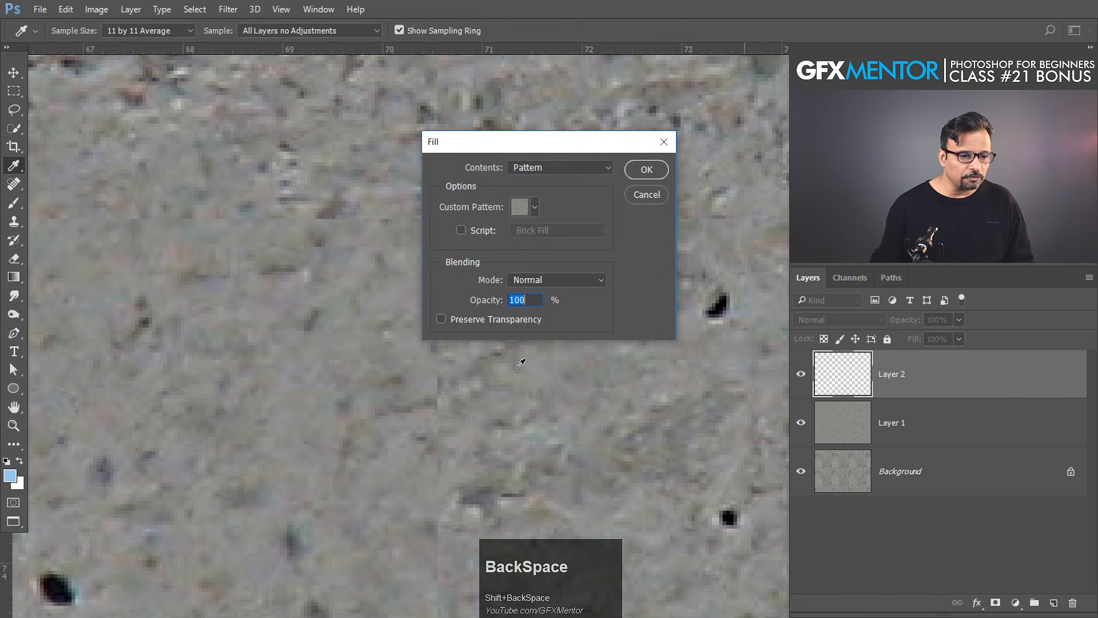
click(536, 207)
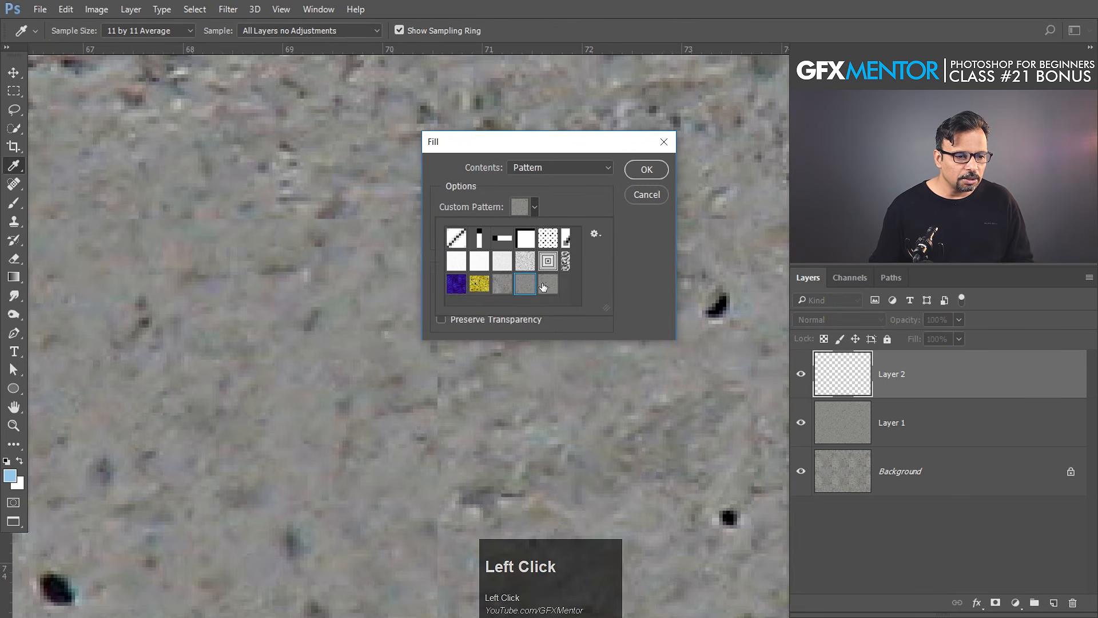
click(644, 171)
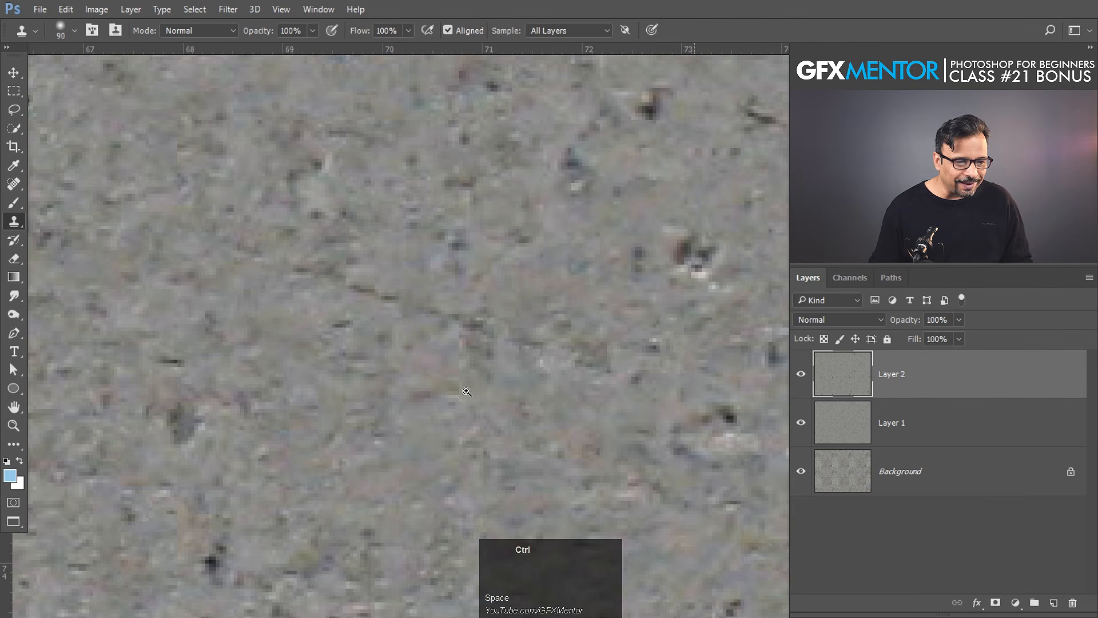
drag(522, 325, 515, 258)
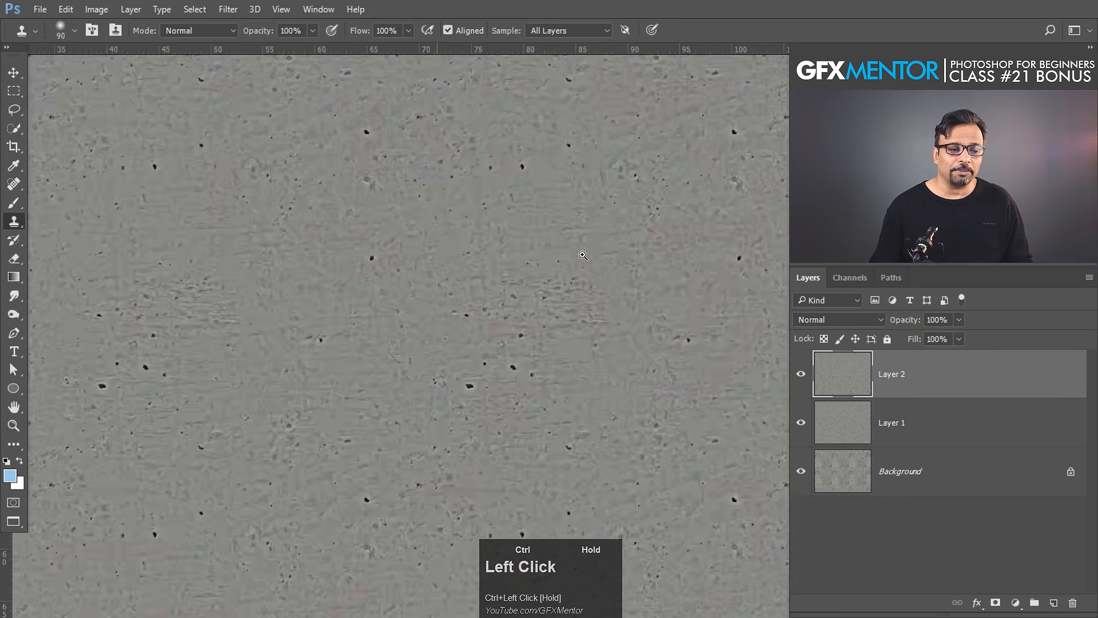